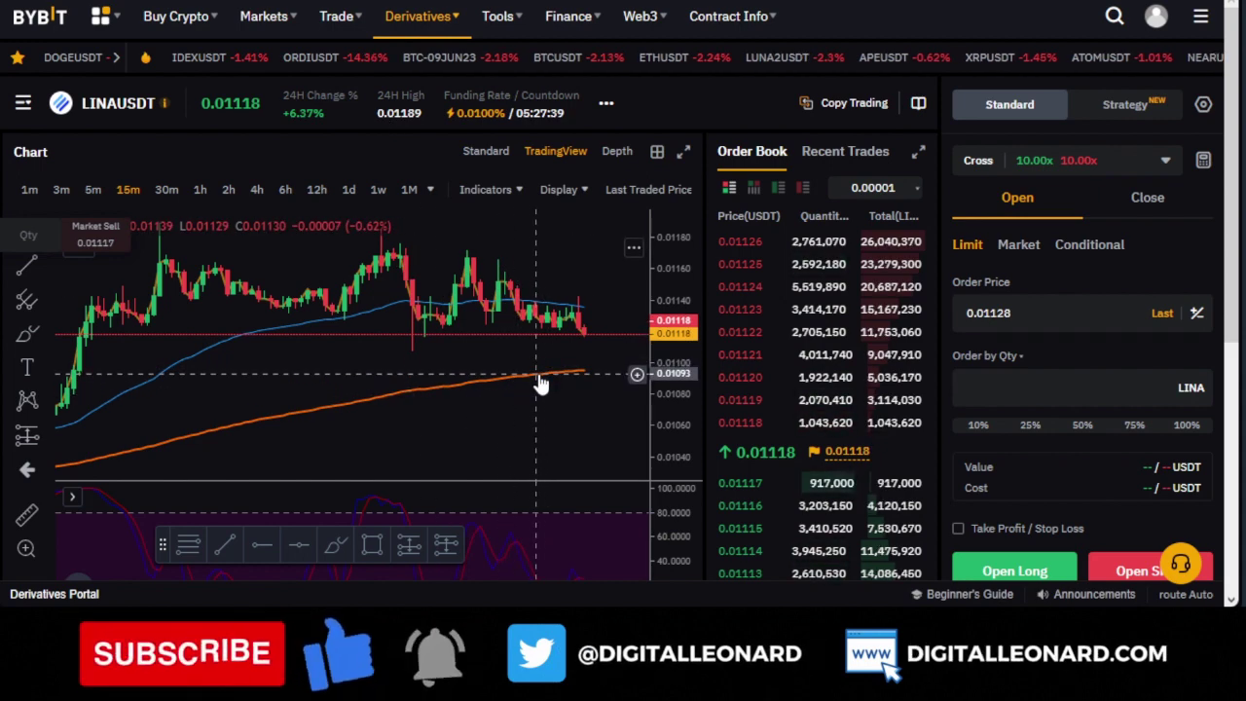
- Search the contracts list for ARPA and switch from LINAUSDT to the ARPAUSDT perpetual
mouse_move(438, 21)
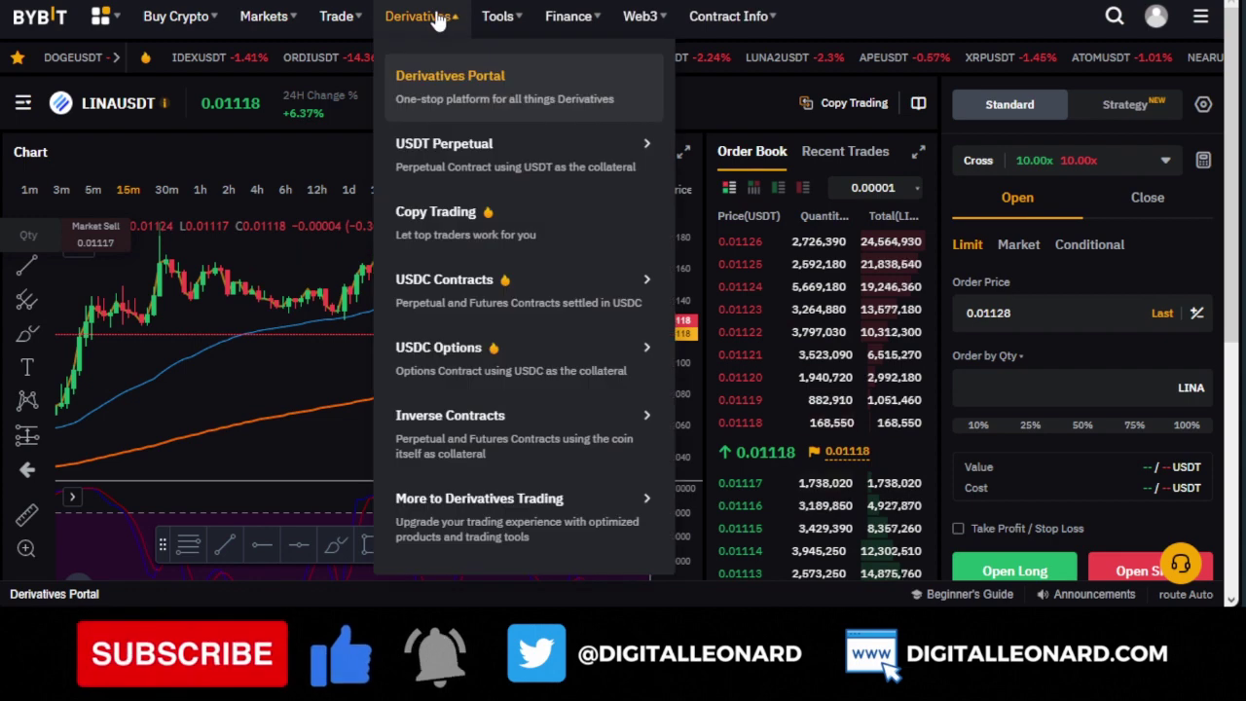
mouse_move(487, 159)
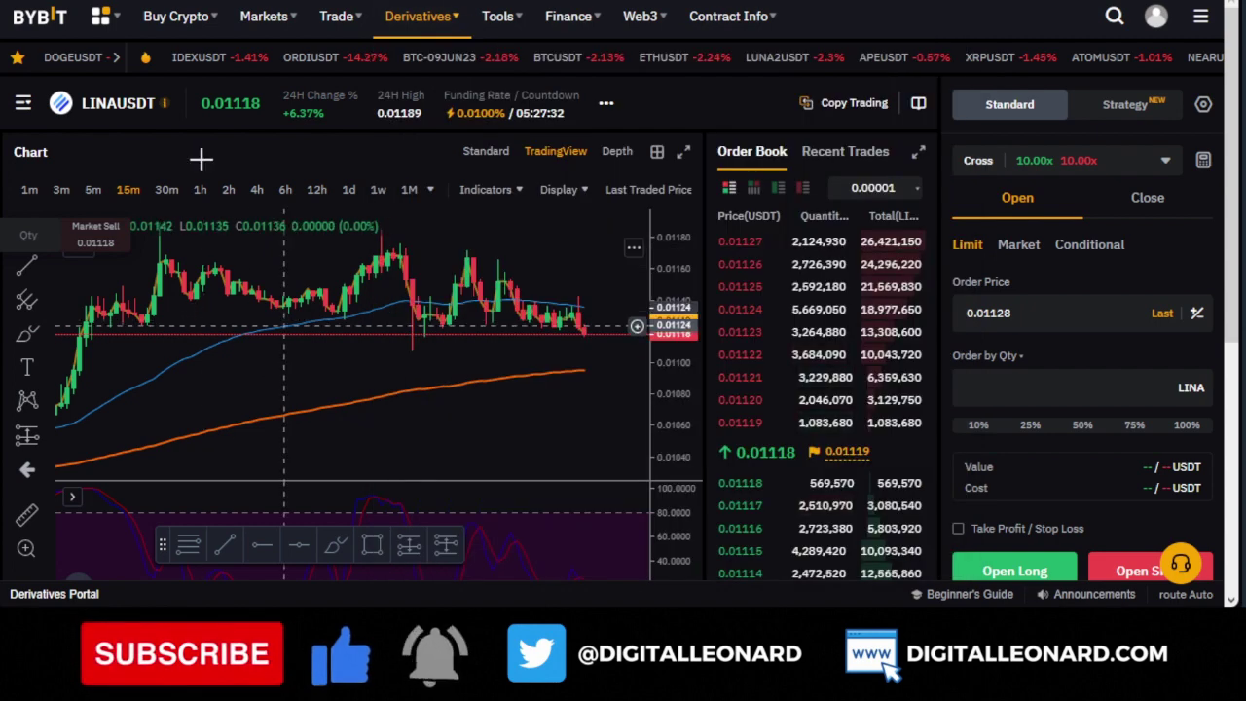
mouse_move(253, 214)
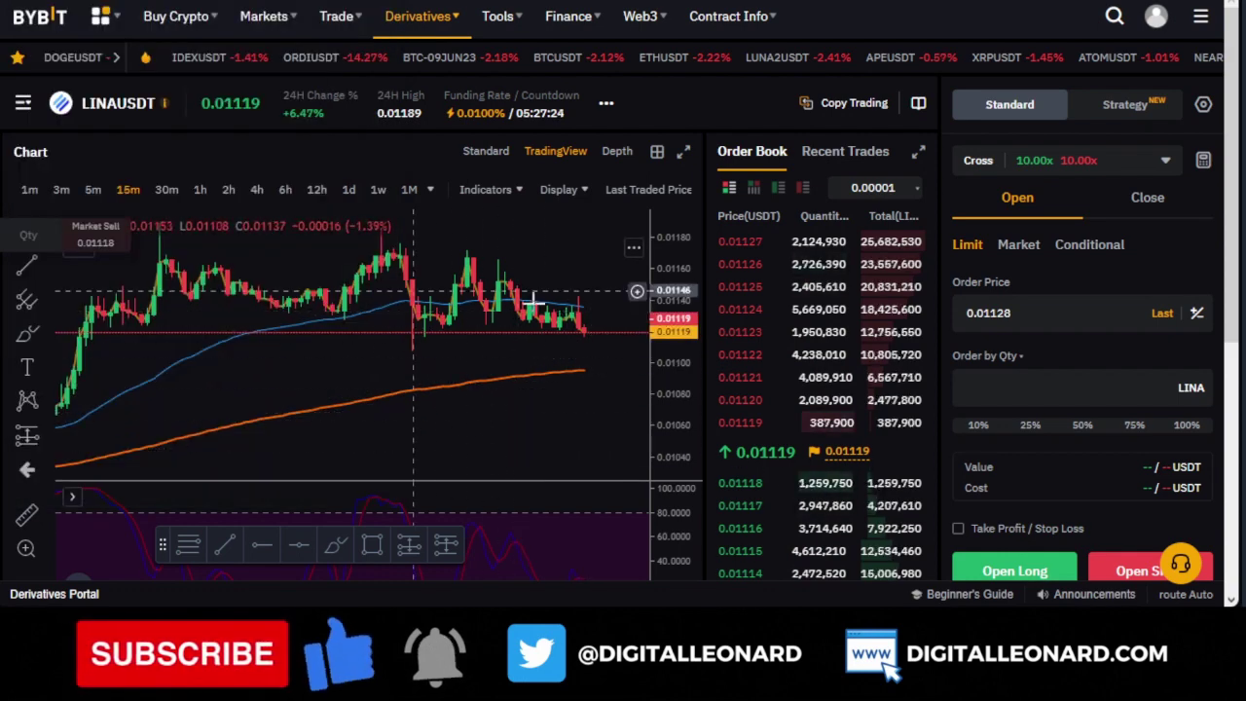
left_click(77, 95)
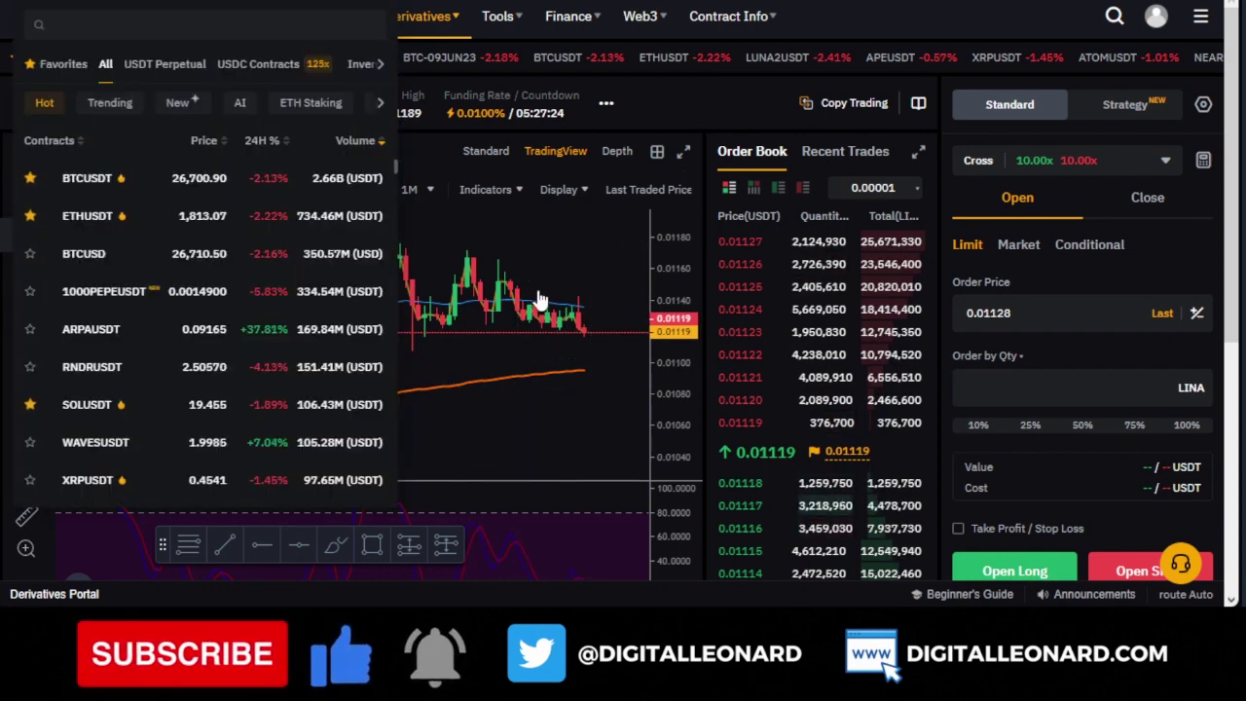
mouse_move(97, 70)
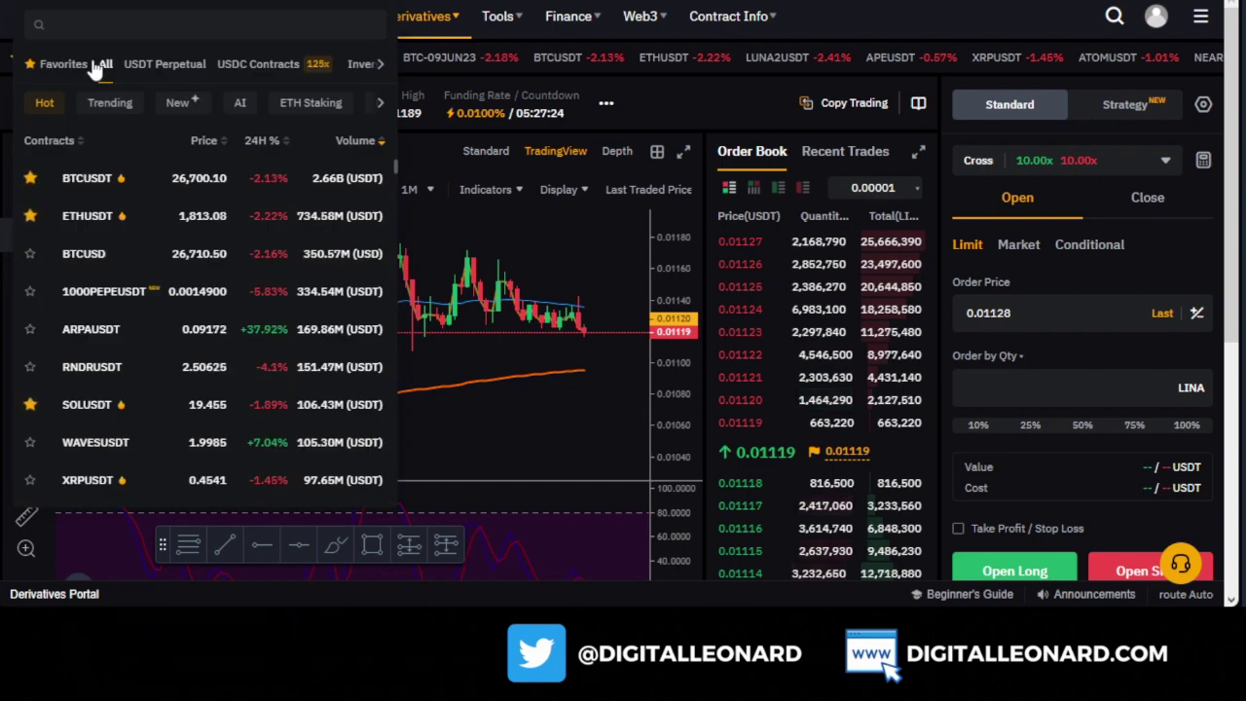
left_click(99, 23)
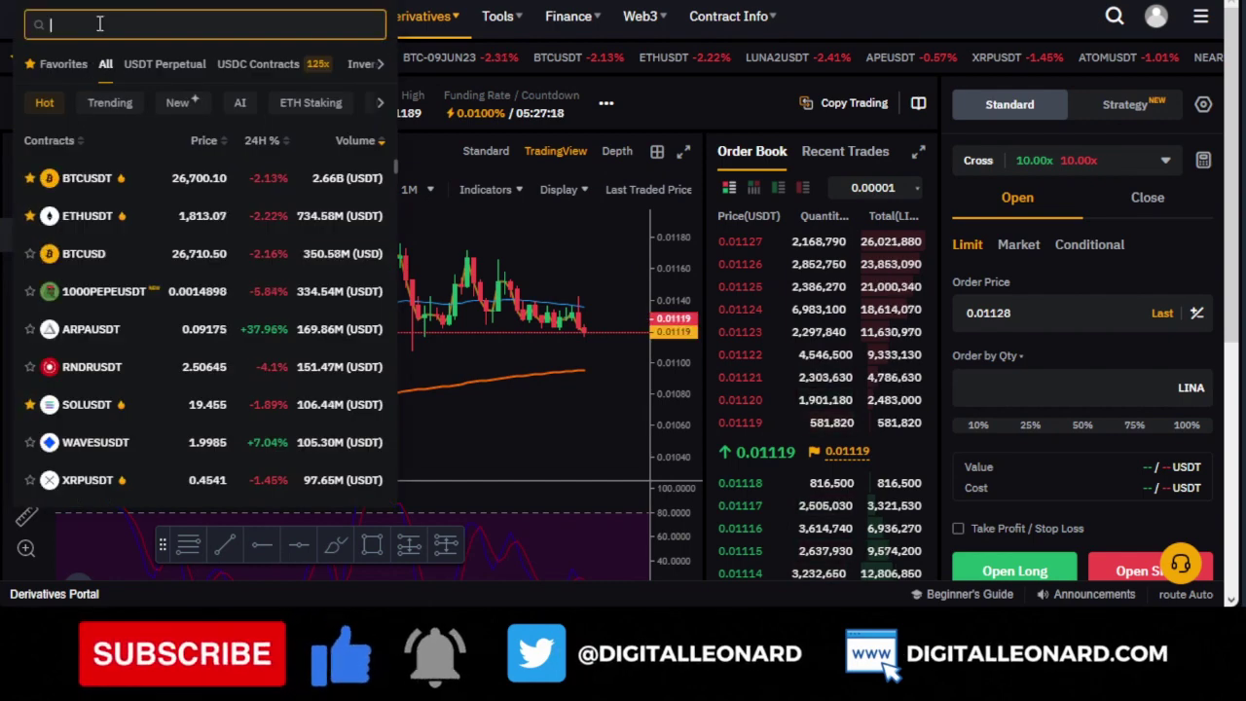
type("A")
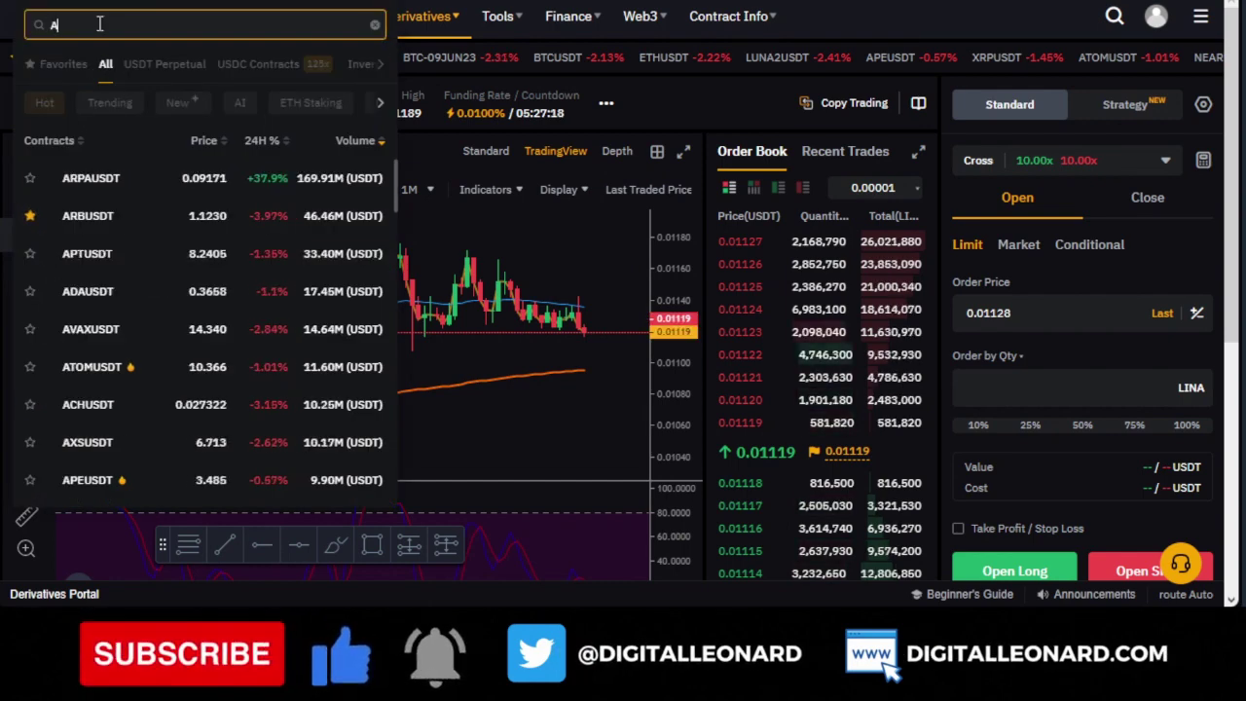
type("RPA")
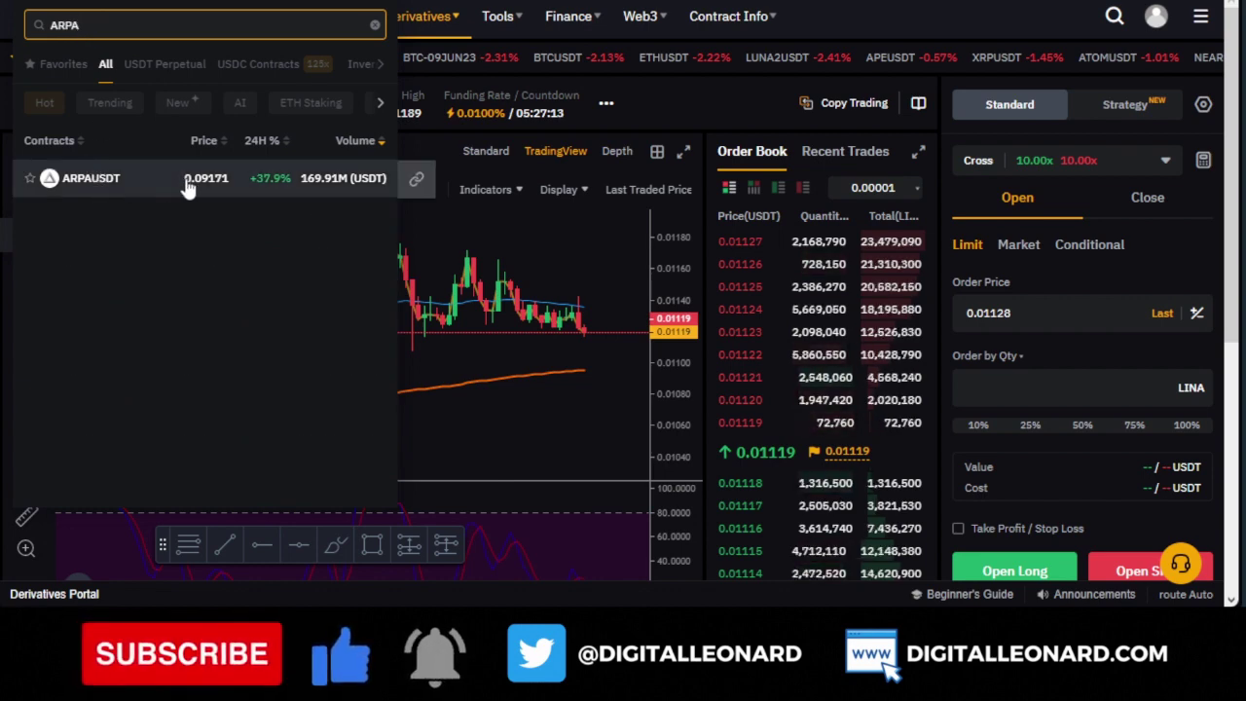
left_click(106, 185)
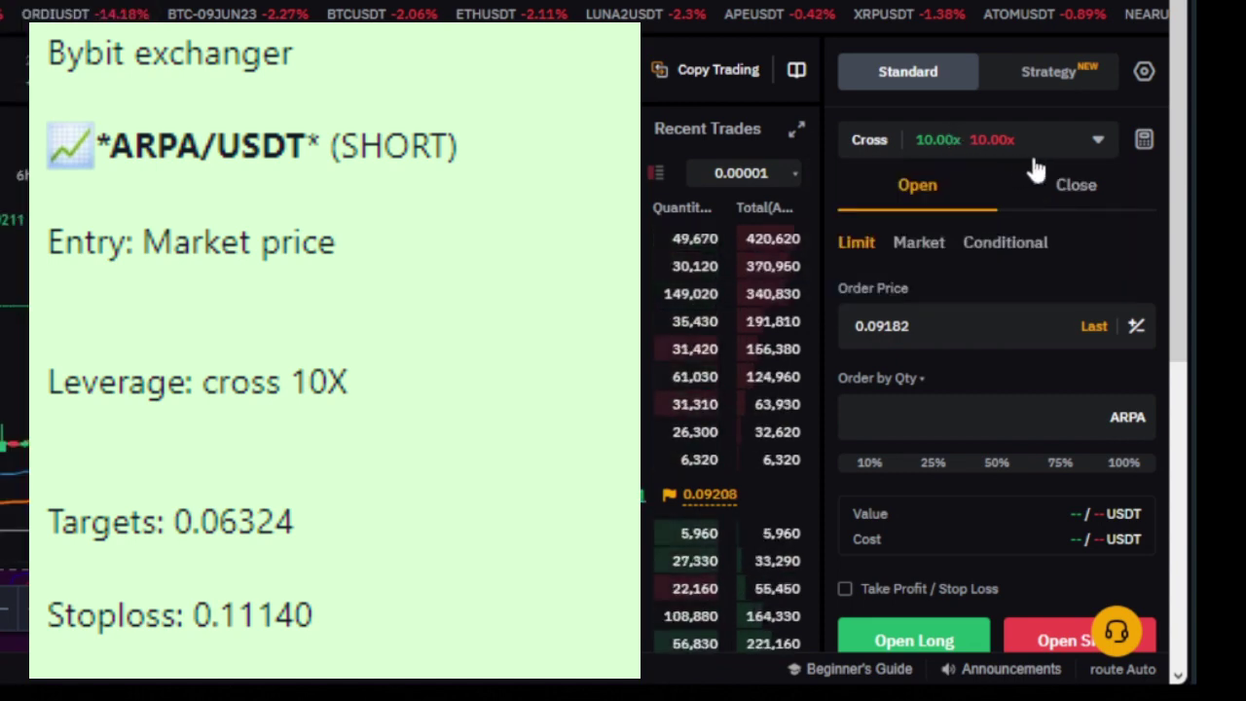
mouse_move(918, 148)
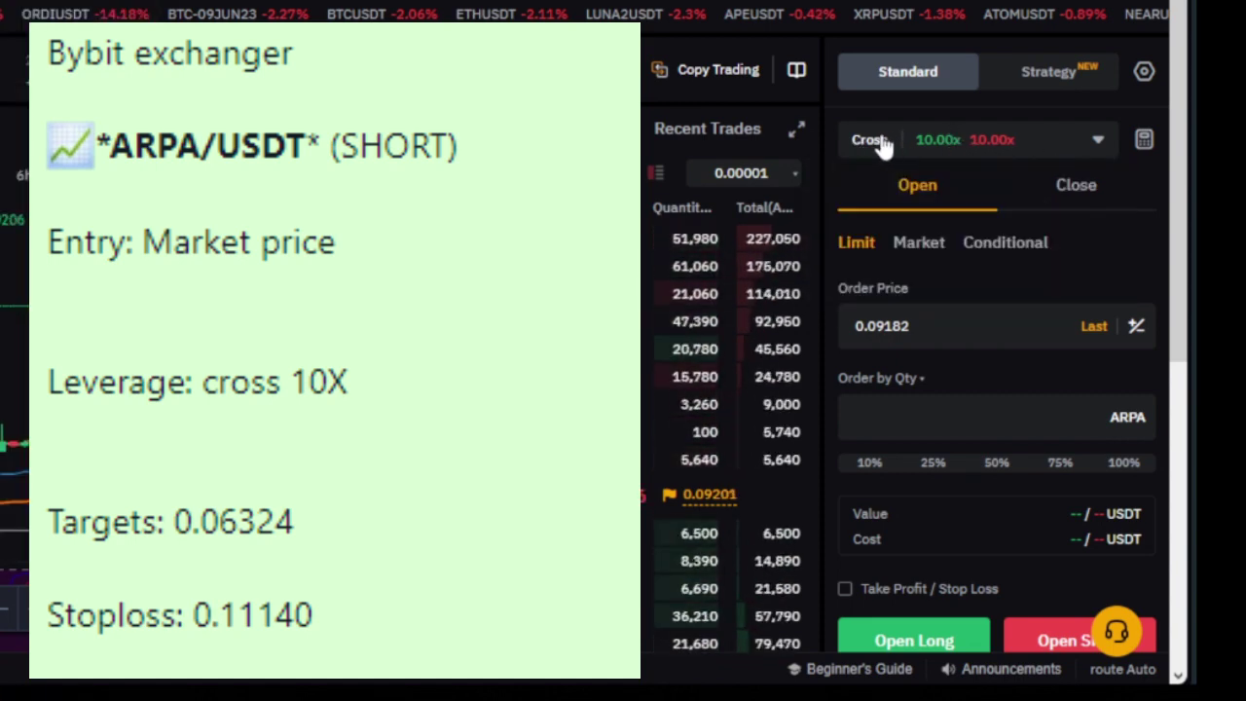
- Confirm cross margin at 10x leverage for both long and short on ARPAUSDT
left_click(1097, 141)
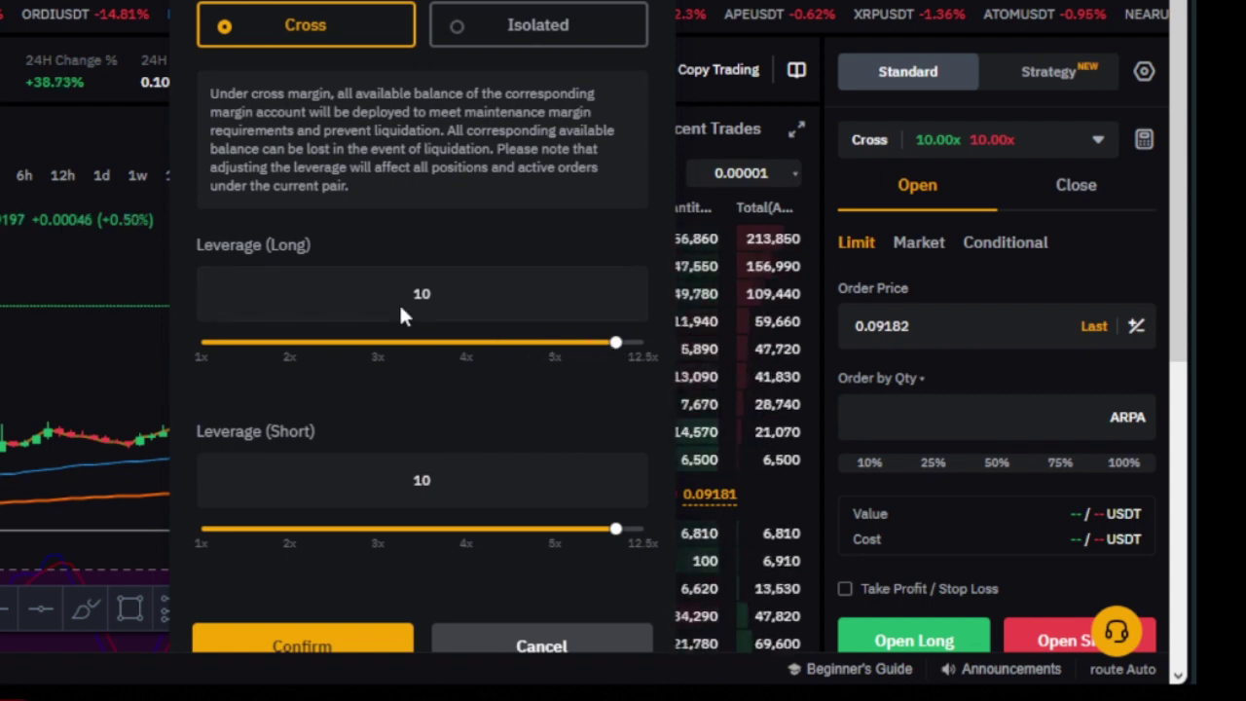
left_click(313, 639)
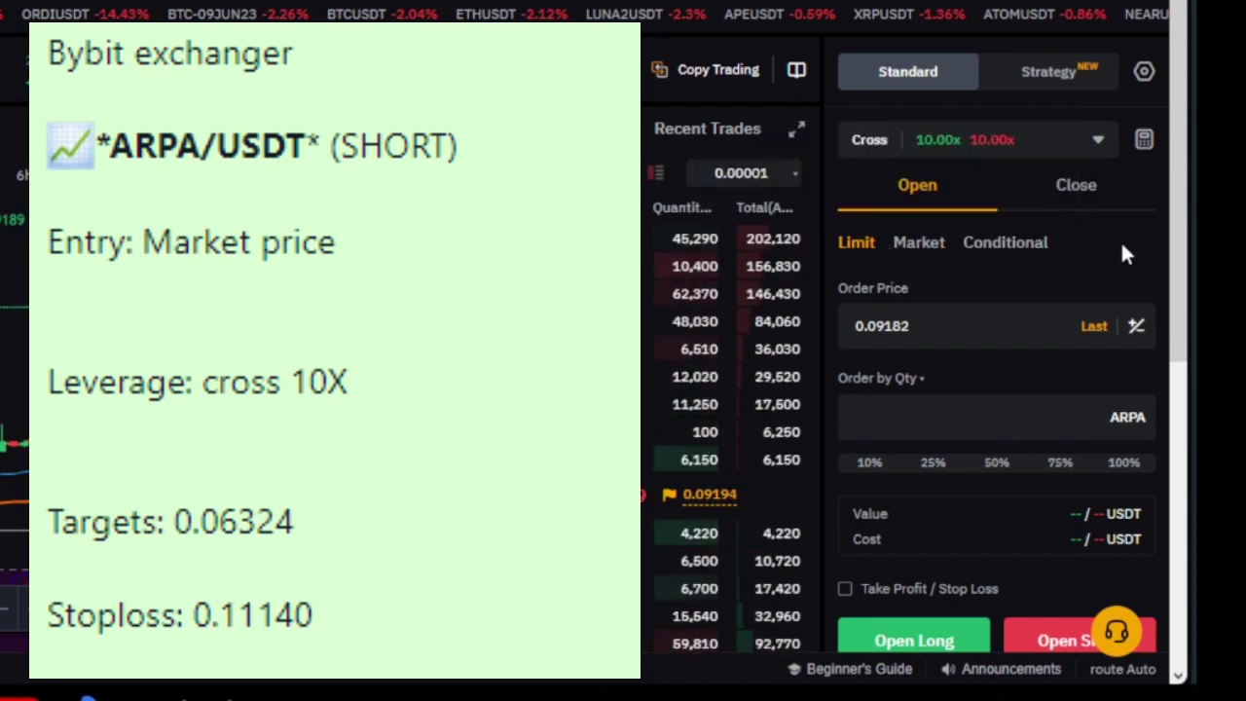
left_click(923, 256)
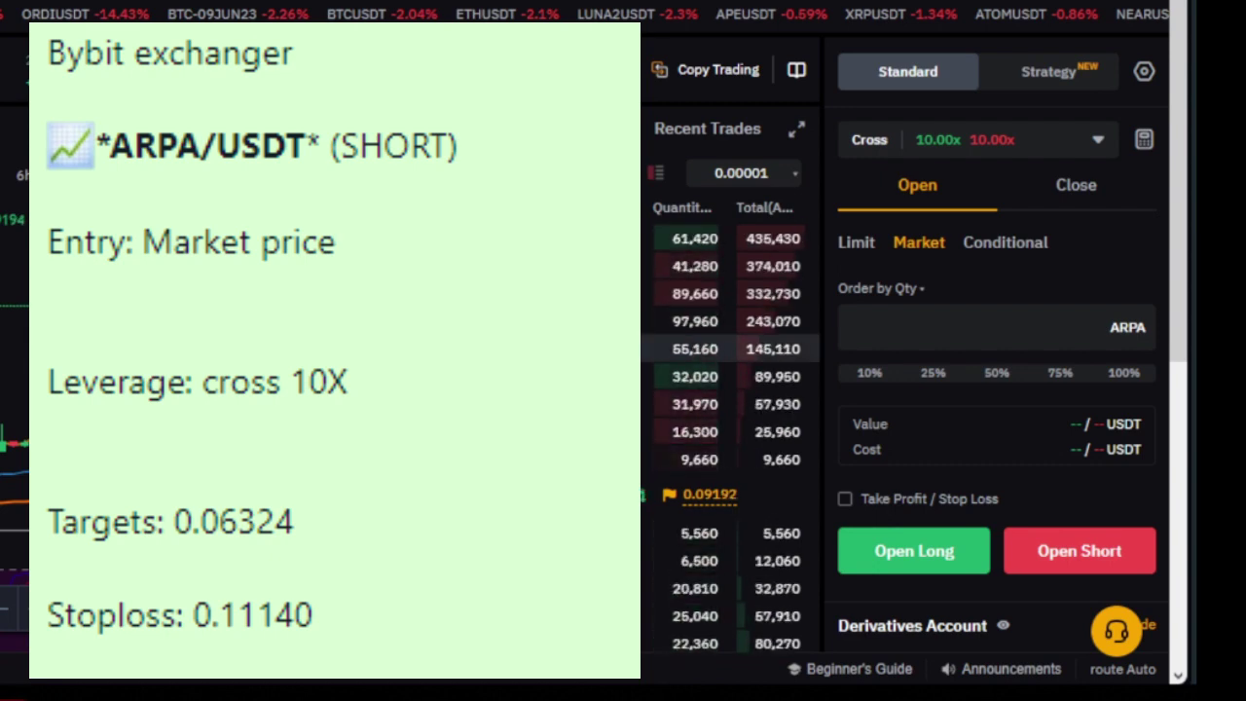
left_click(859, 246)
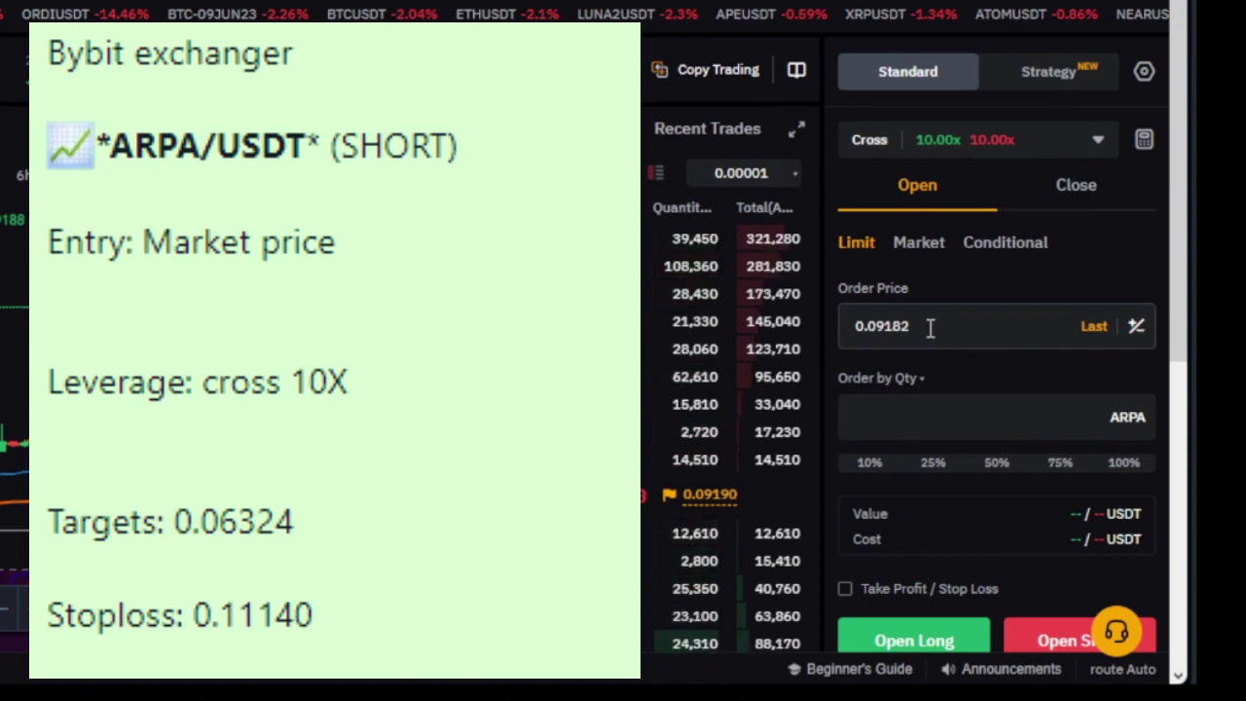
left_click_drag(935, 334, 842, 333)
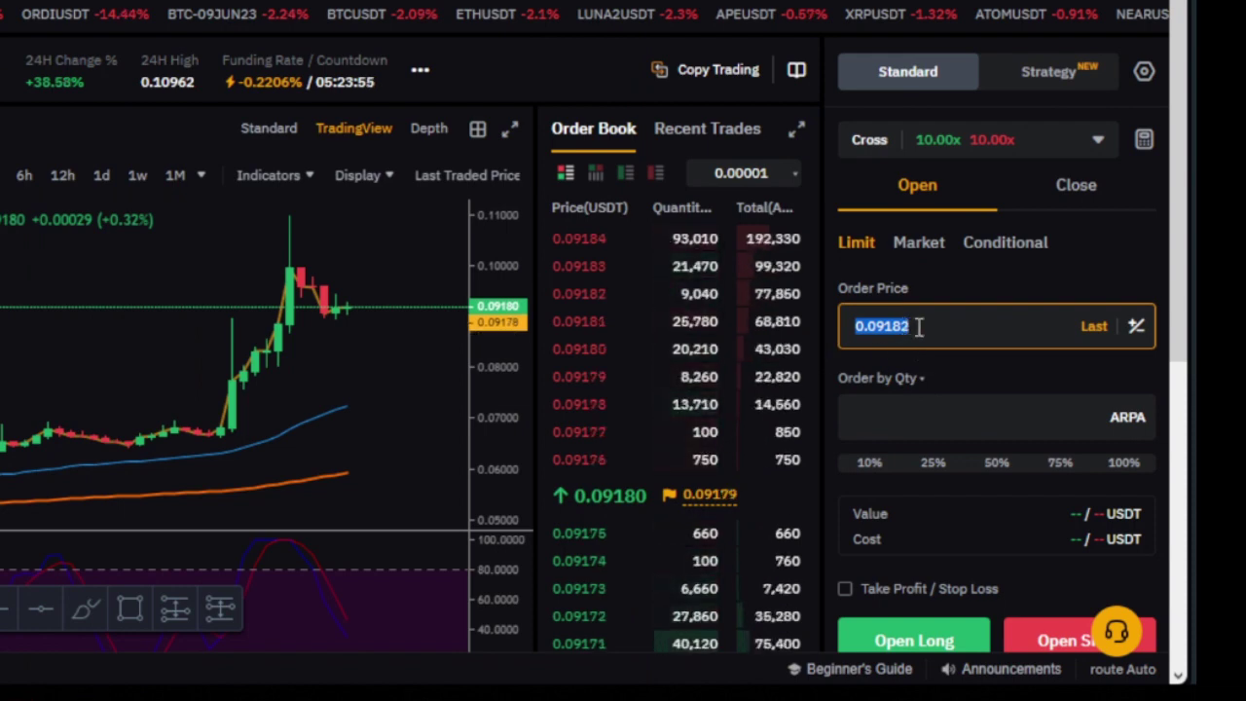
left_click(904, 327)
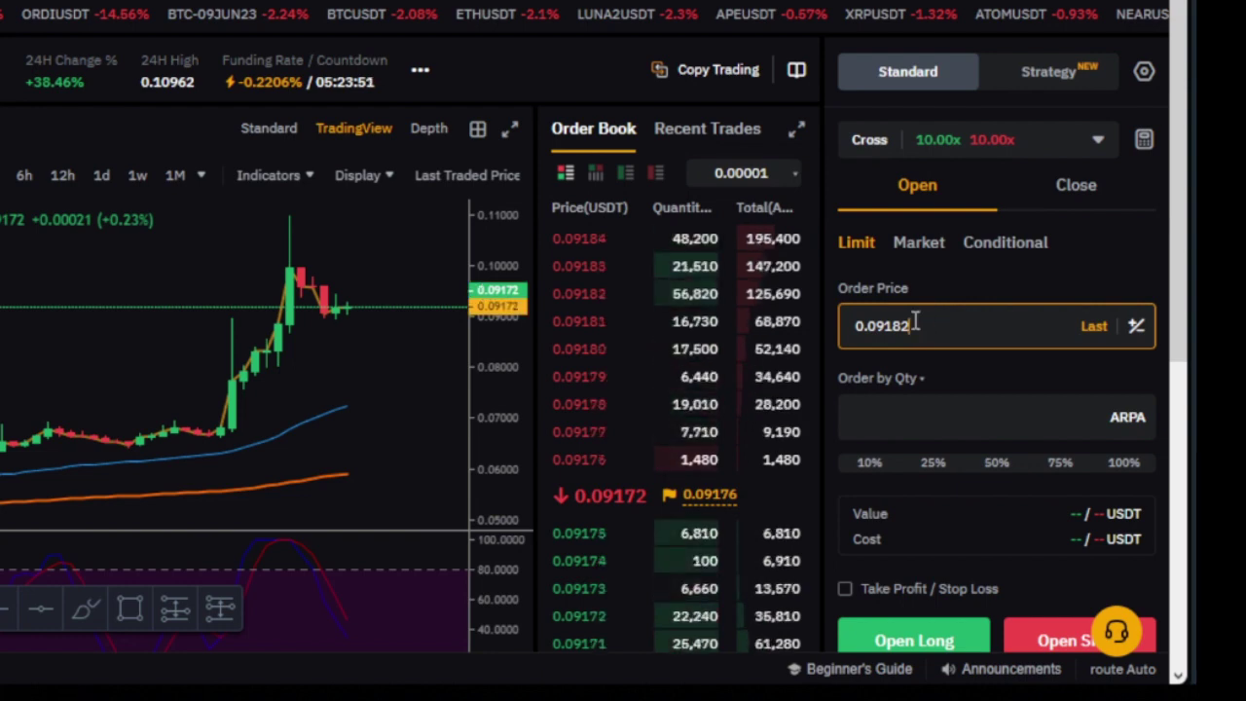
left_click_drag(912, 326, 846, 325)
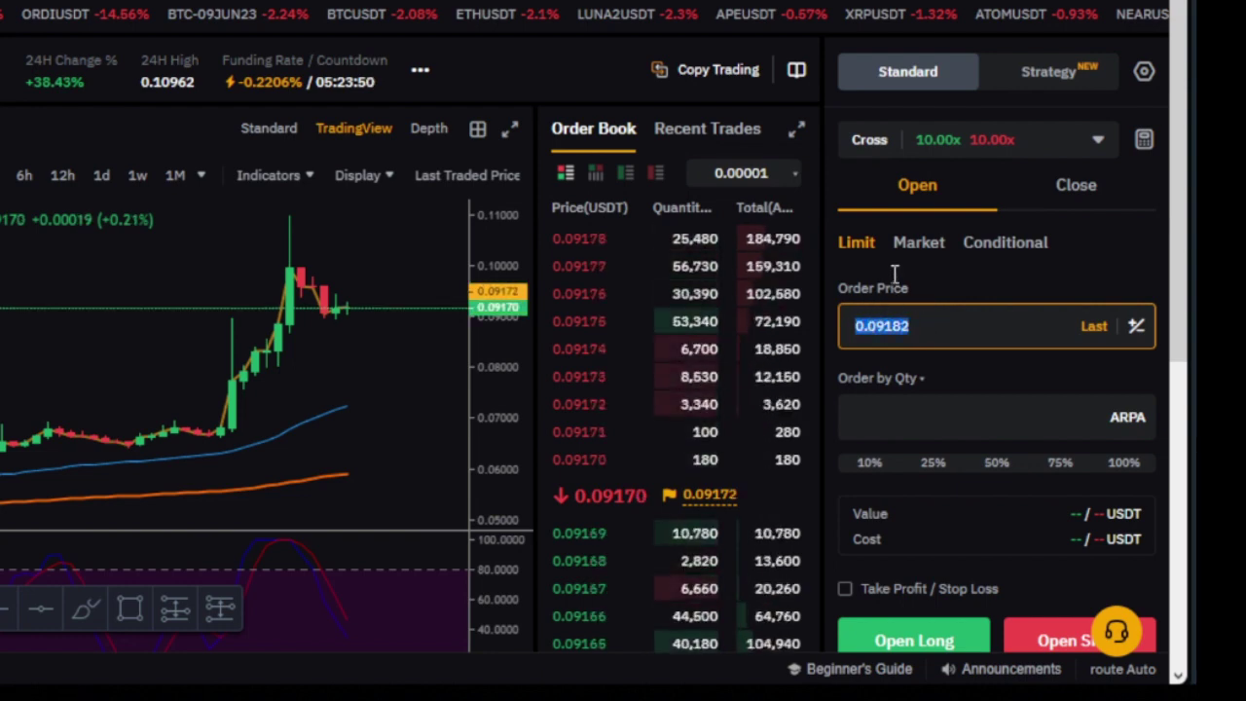
left_click(915, 243)
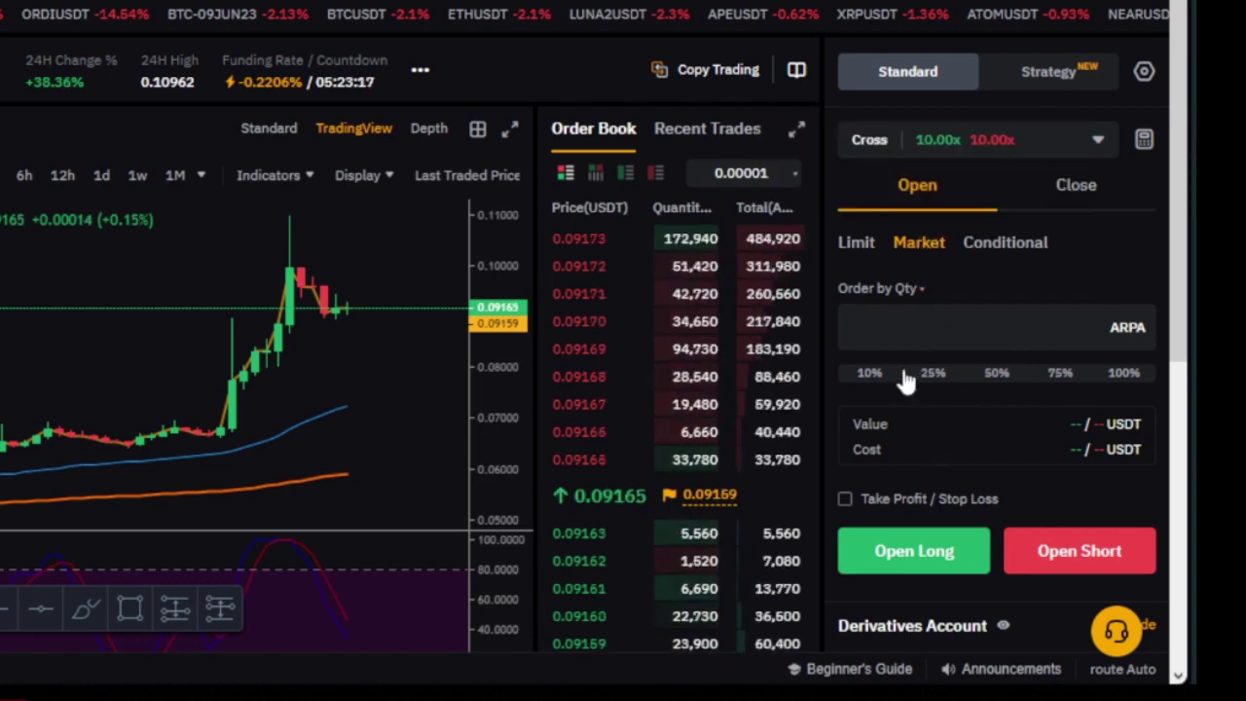
scroll(930, 419, "down", 1)
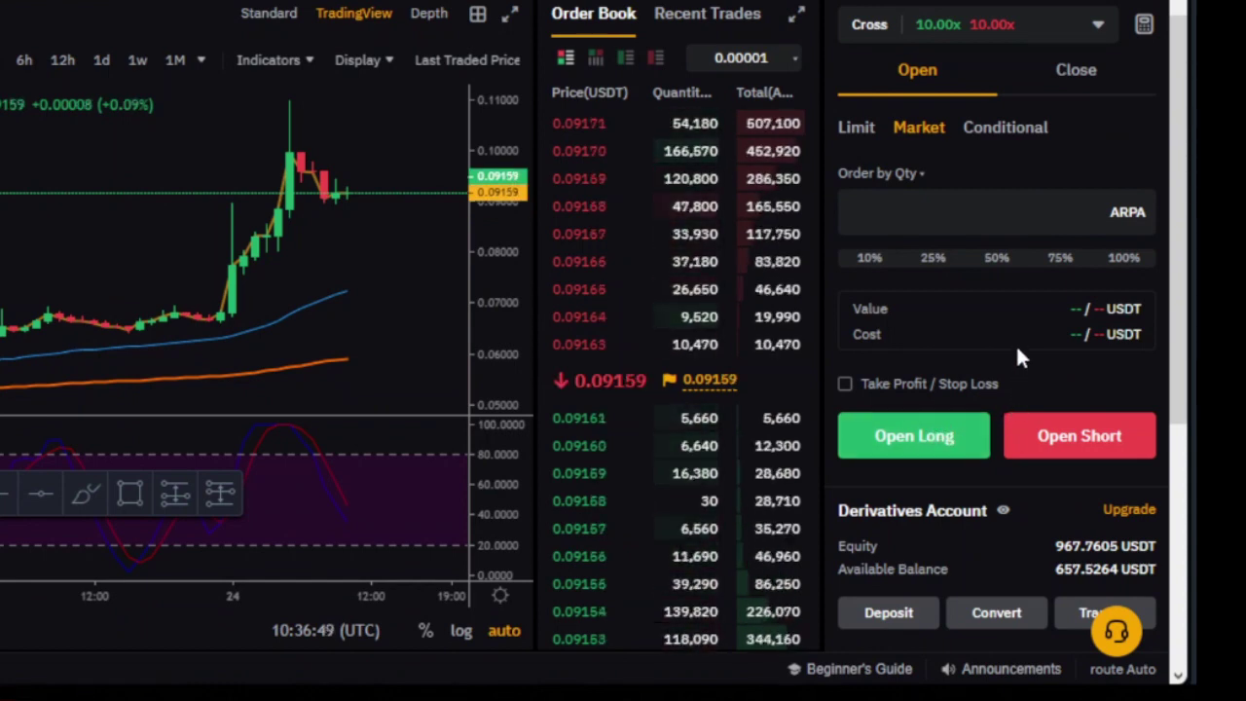
scroll(1017, 352, "up", 1)
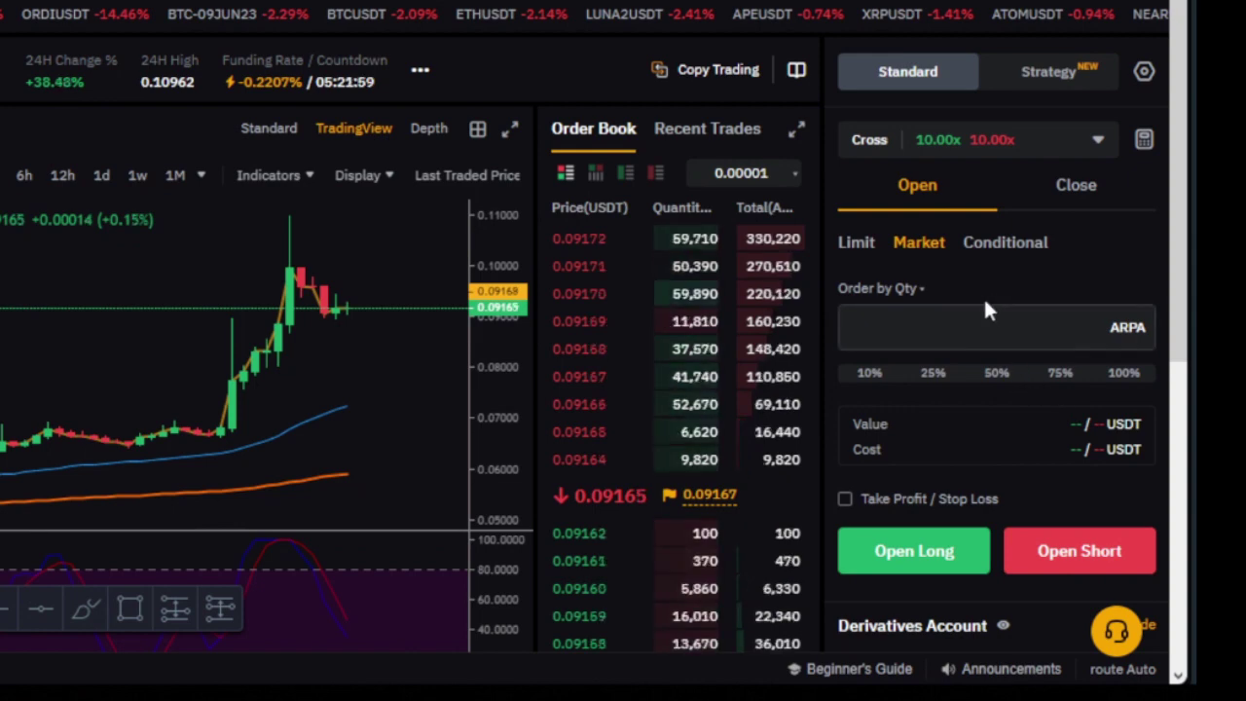
scroll(979, 341, "down", 2)
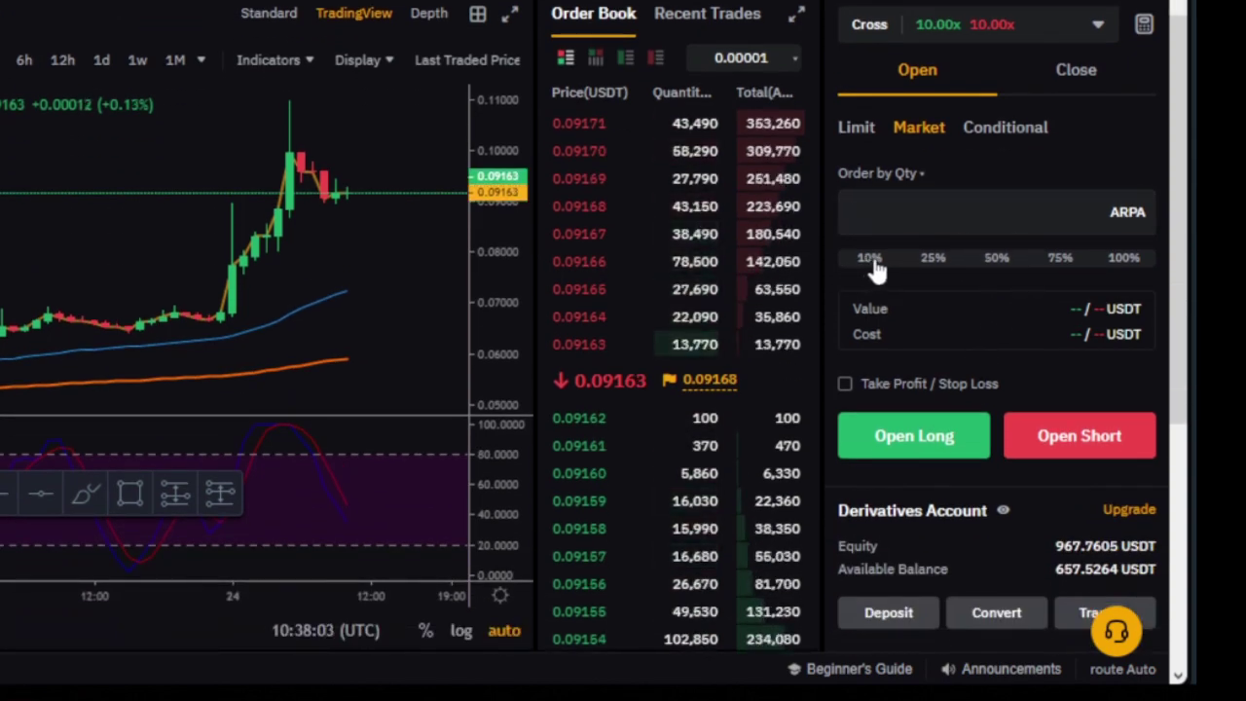
- Apply the 10% quantity preset, giving about 7,091 ARPA at roughly 65.75 USDT cost
left_click(873, 261)
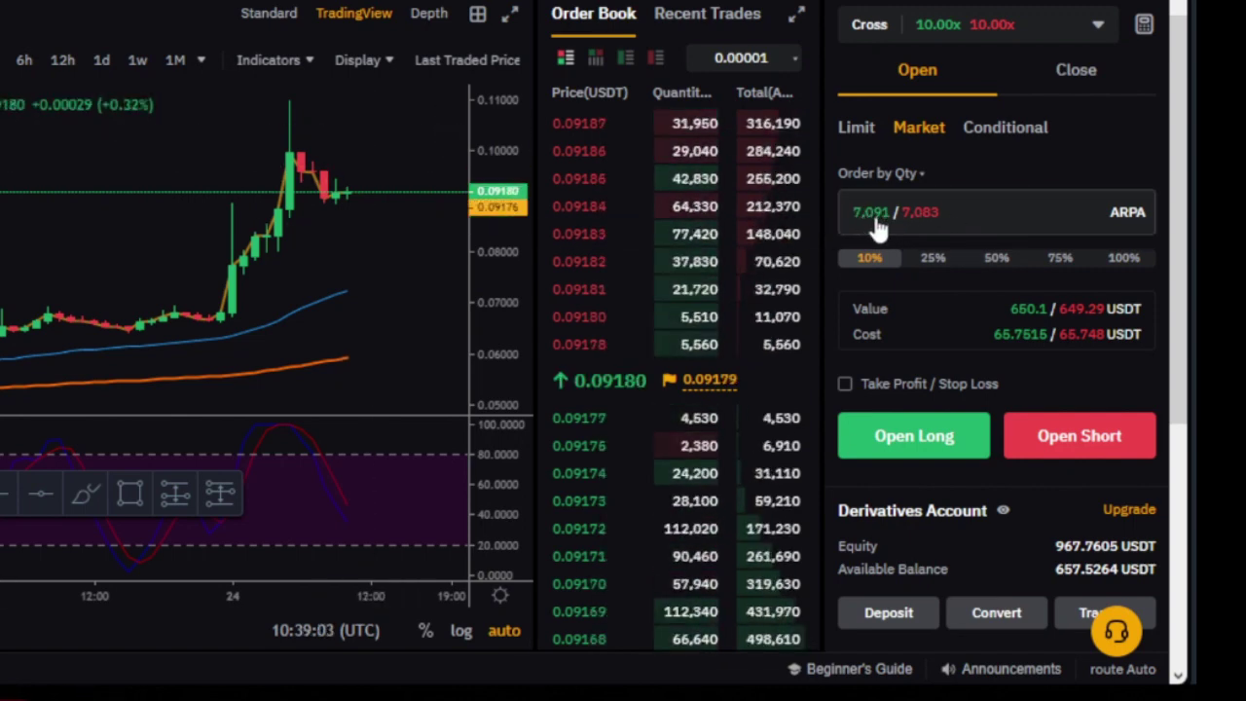
mouse_move(1003, 335)
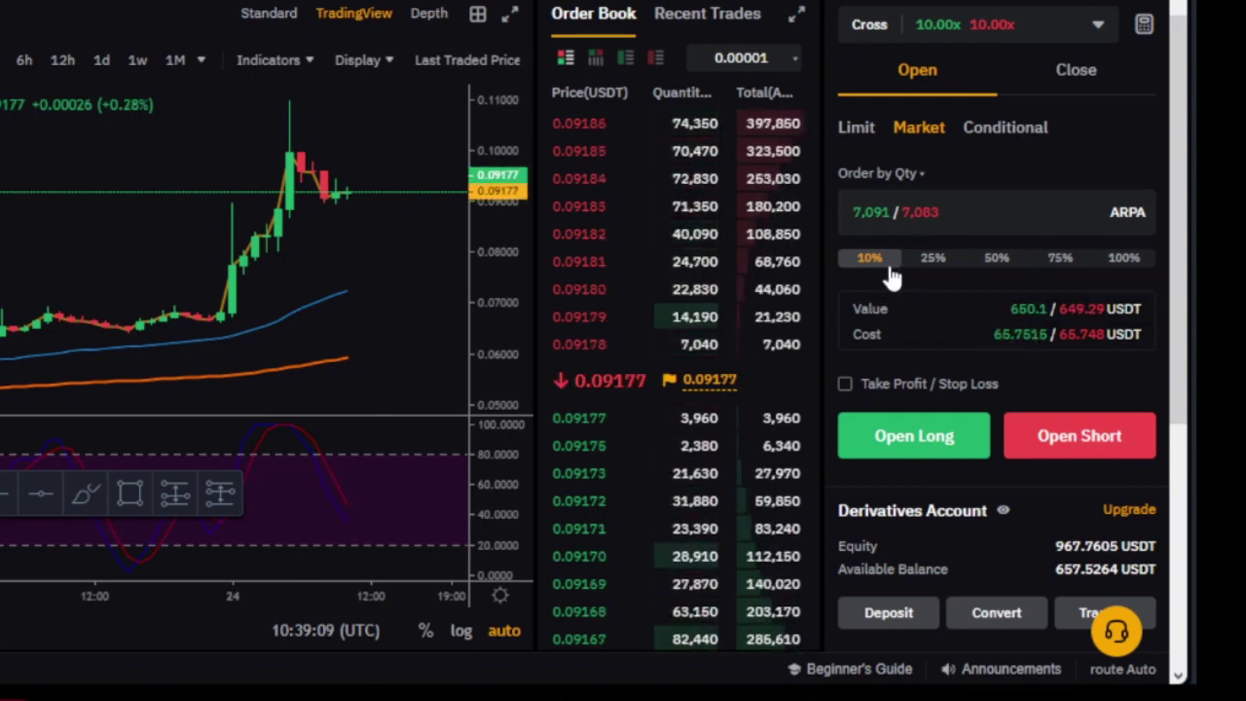
- Enter 11000 as the ARPA order quantity, about 1,010.68 USDT in value
left_click(873, 211)
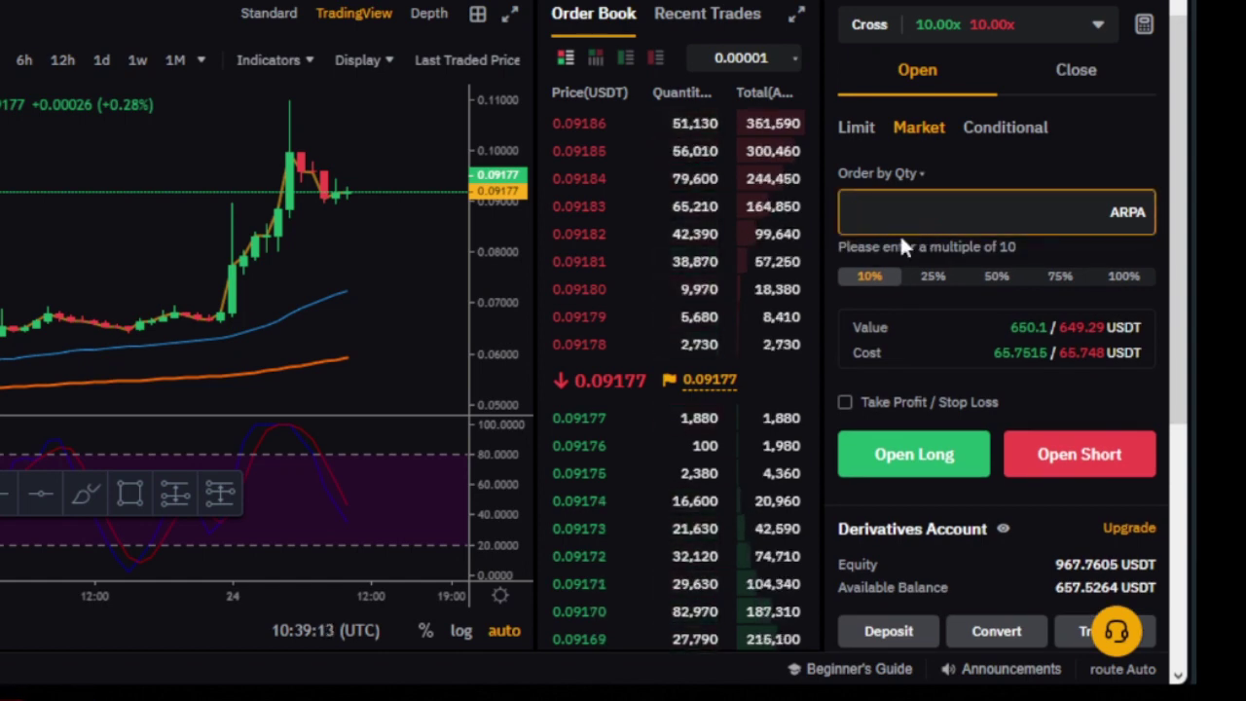
type("10")
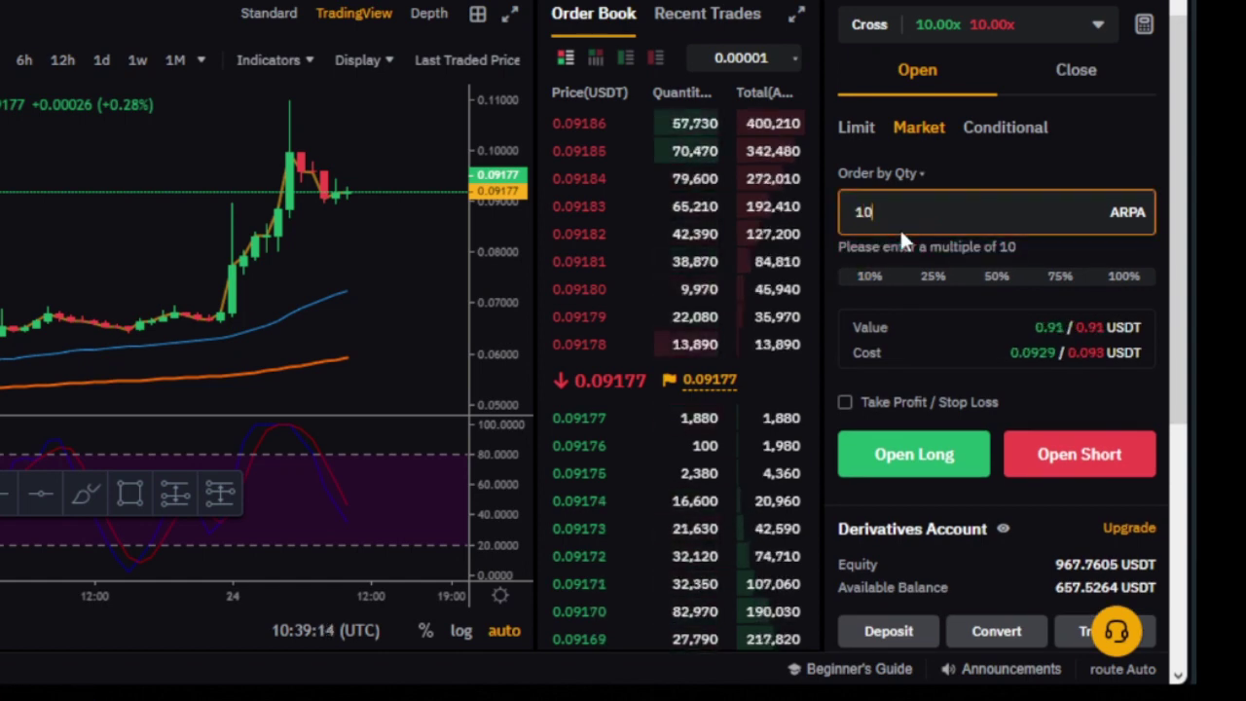
type("000")
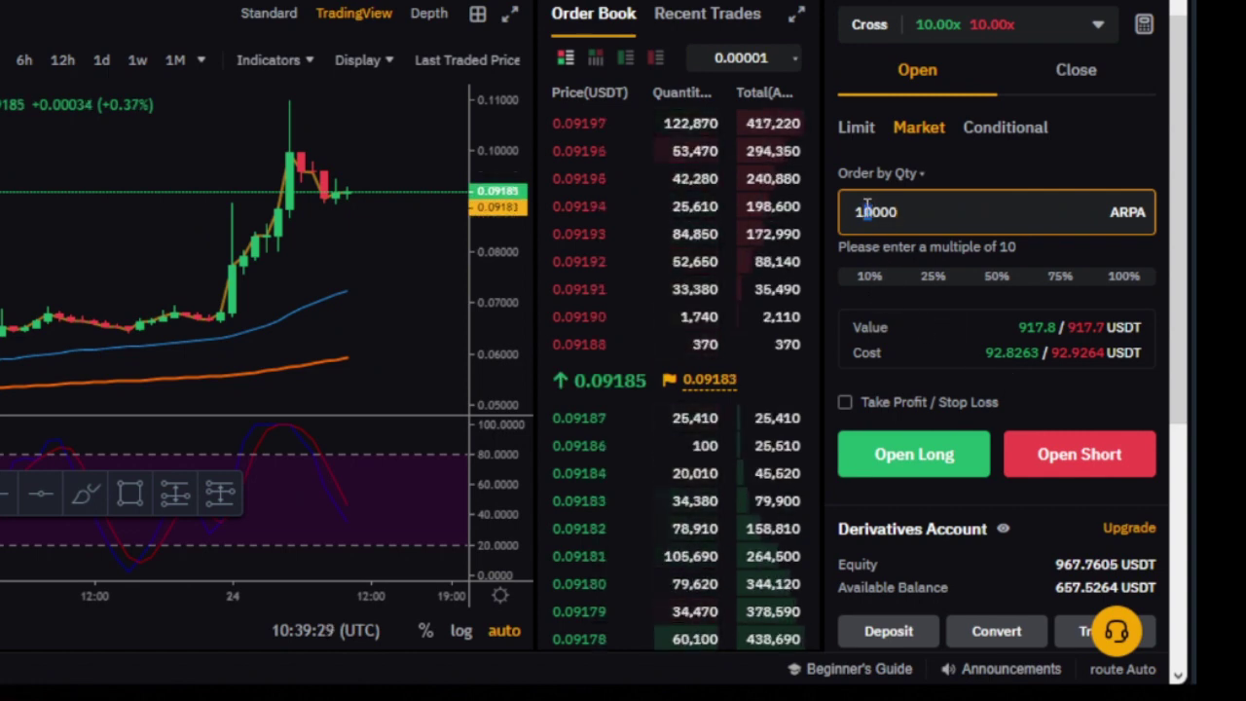
type("1")
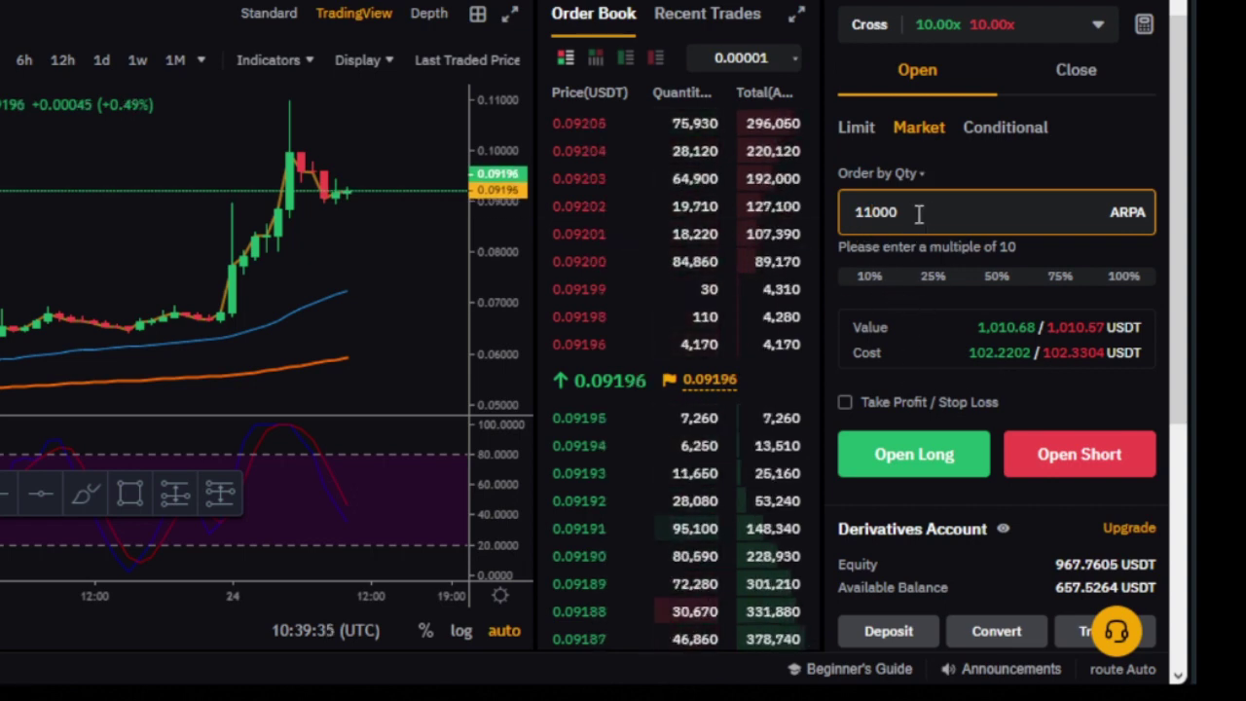
scroll(946, 355, "down", 1)
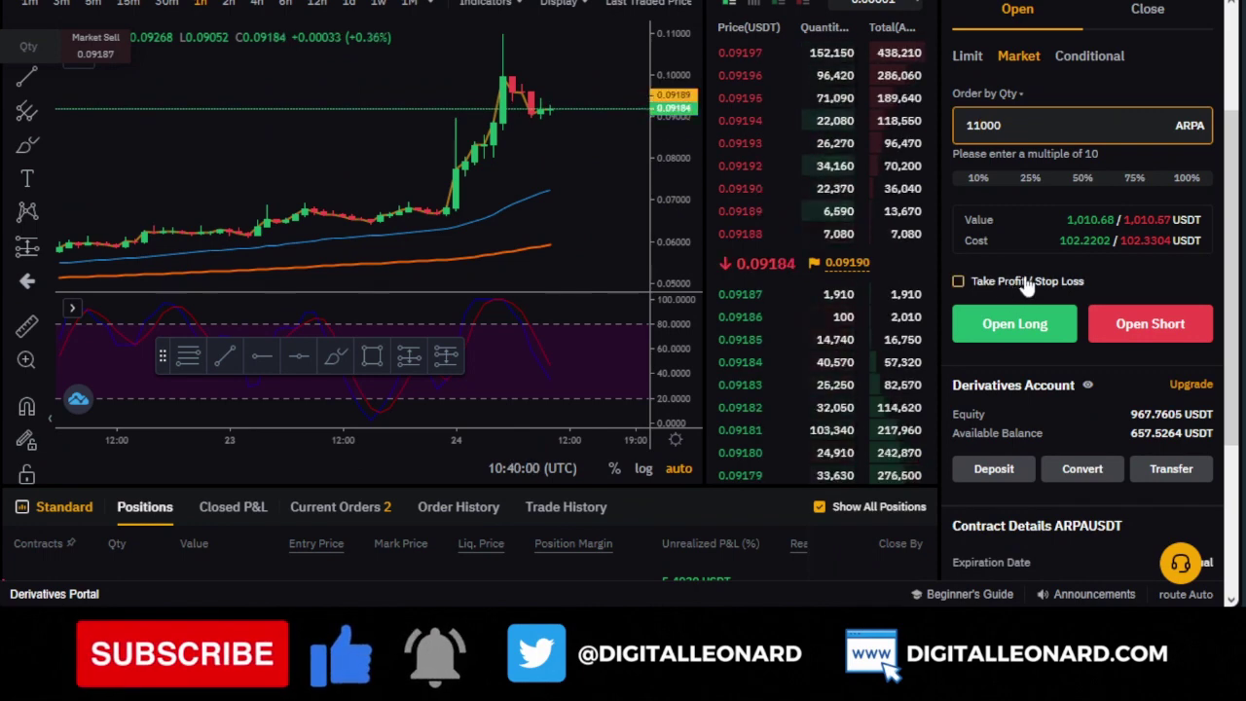
- Enable Take Profit / Stop Loss and choose the Short tab in Add TP/SL
left_click(1012, 288)
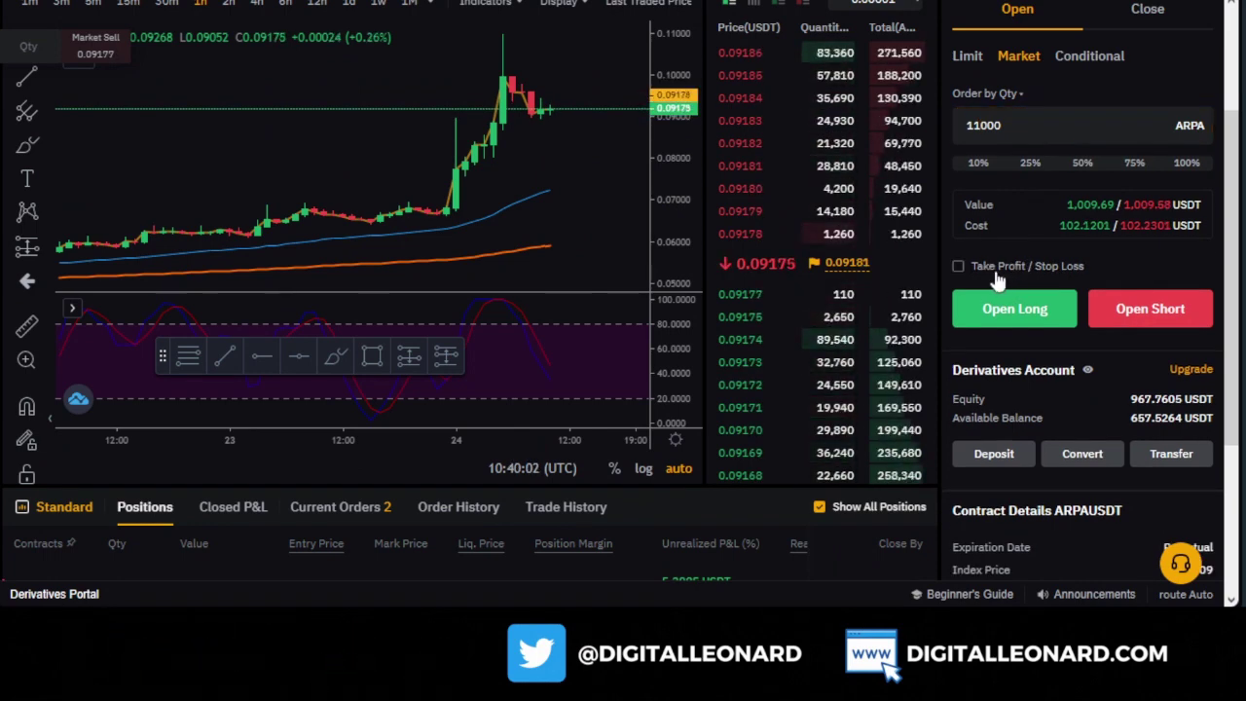
left_click(975, 273)
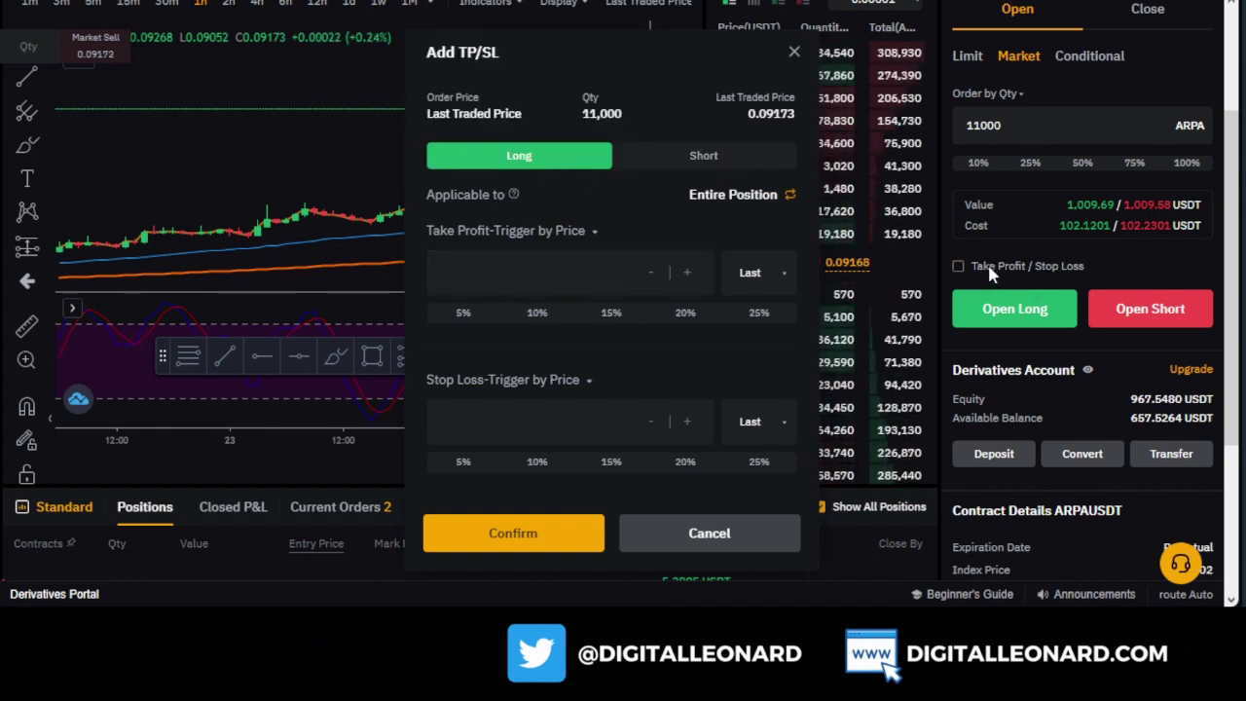
left_click(698, 159)
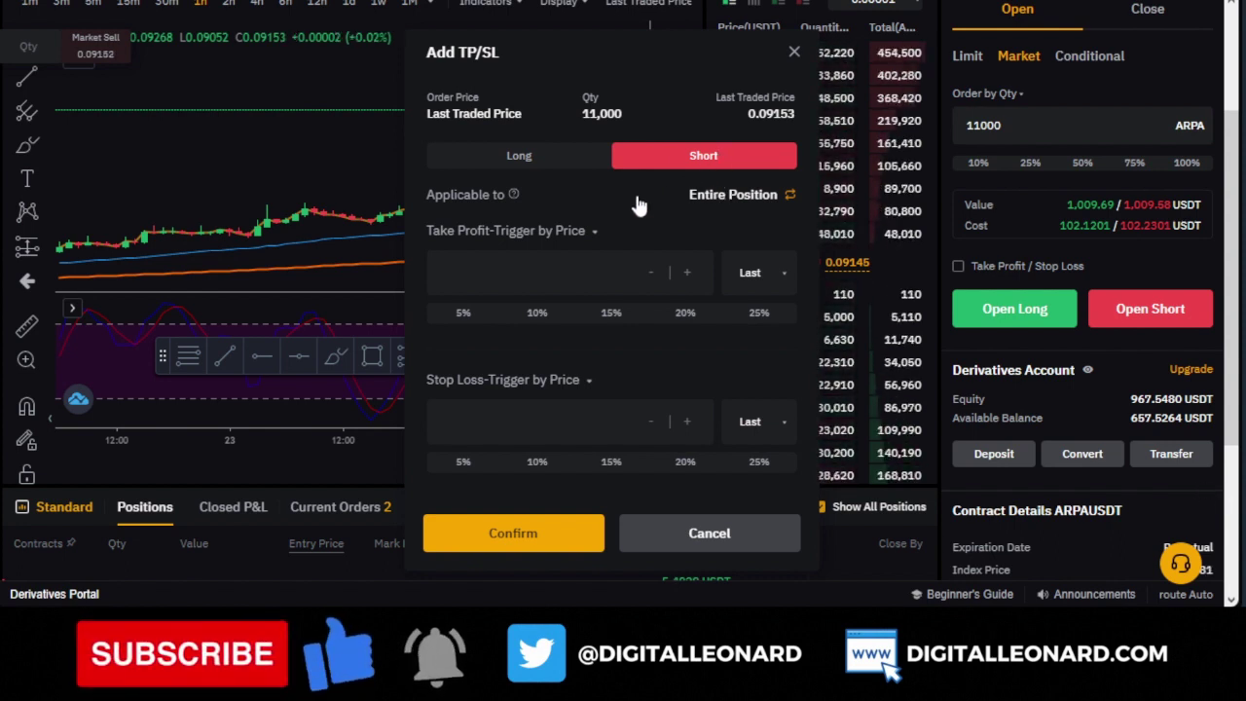
left_click(494, 270)
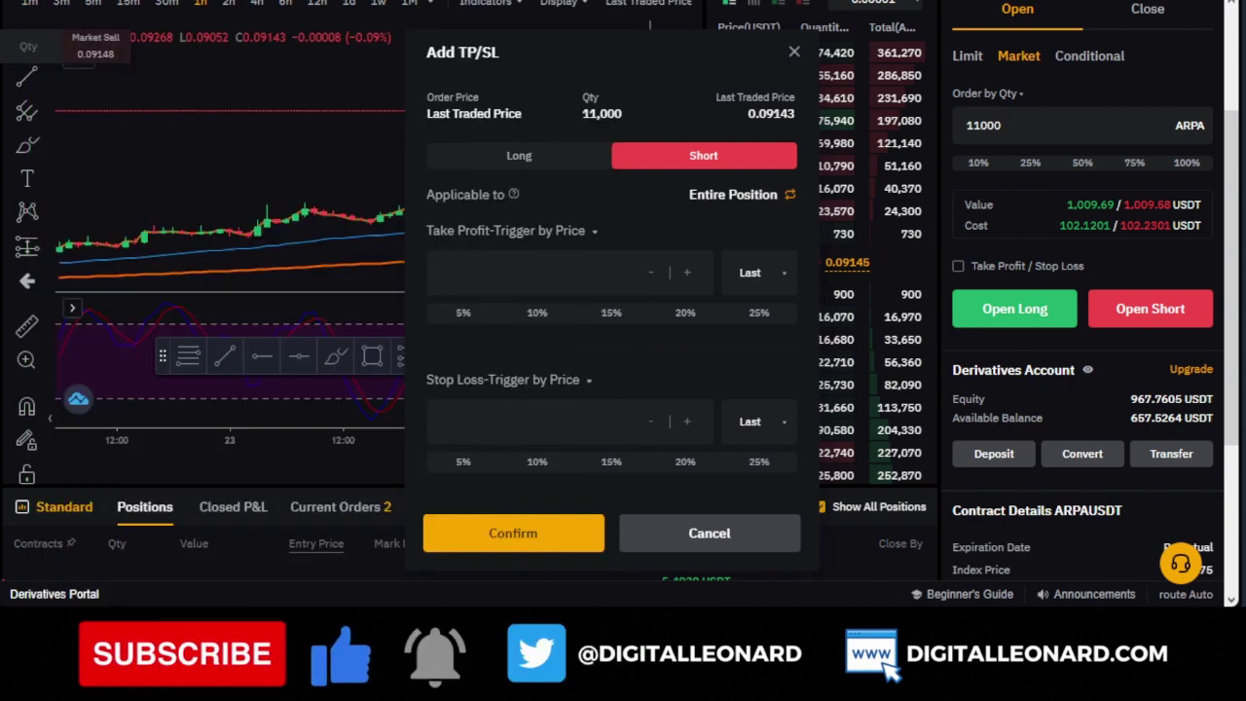
left_click(592, 256)
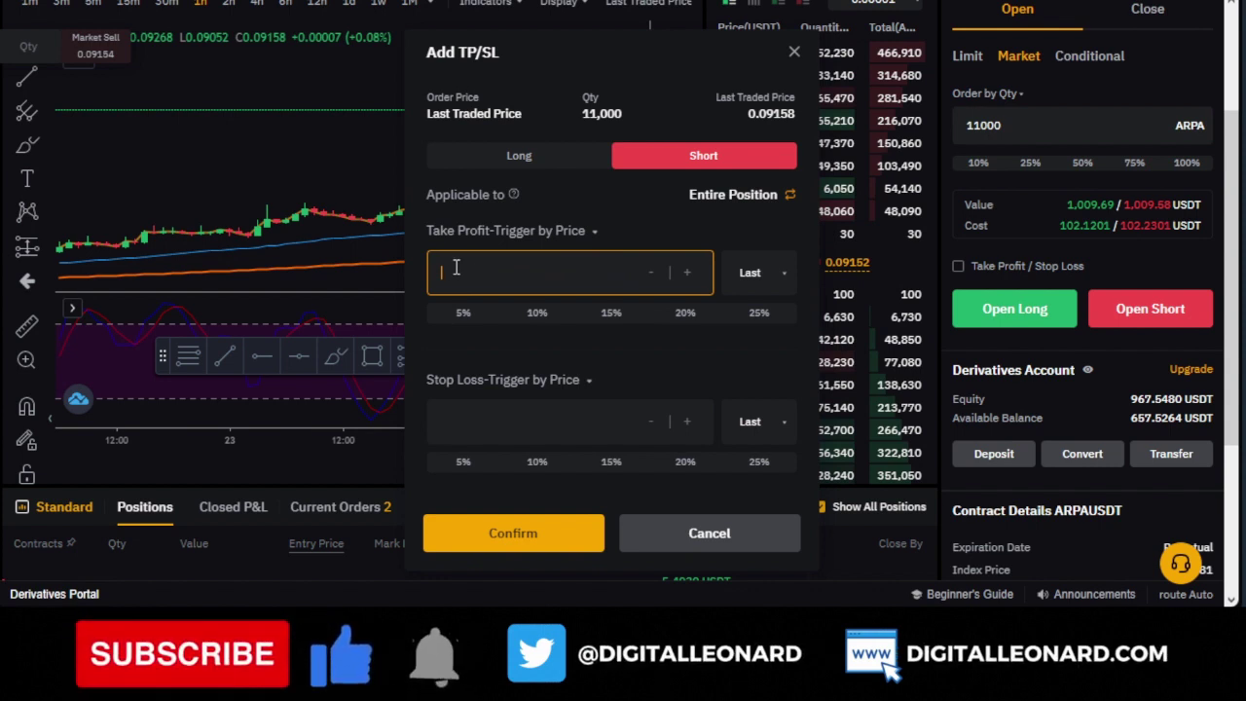
- Enter 0.06324 as the take-profit trigger price, projecting about 310.86 USDT profit
type("0.06324")
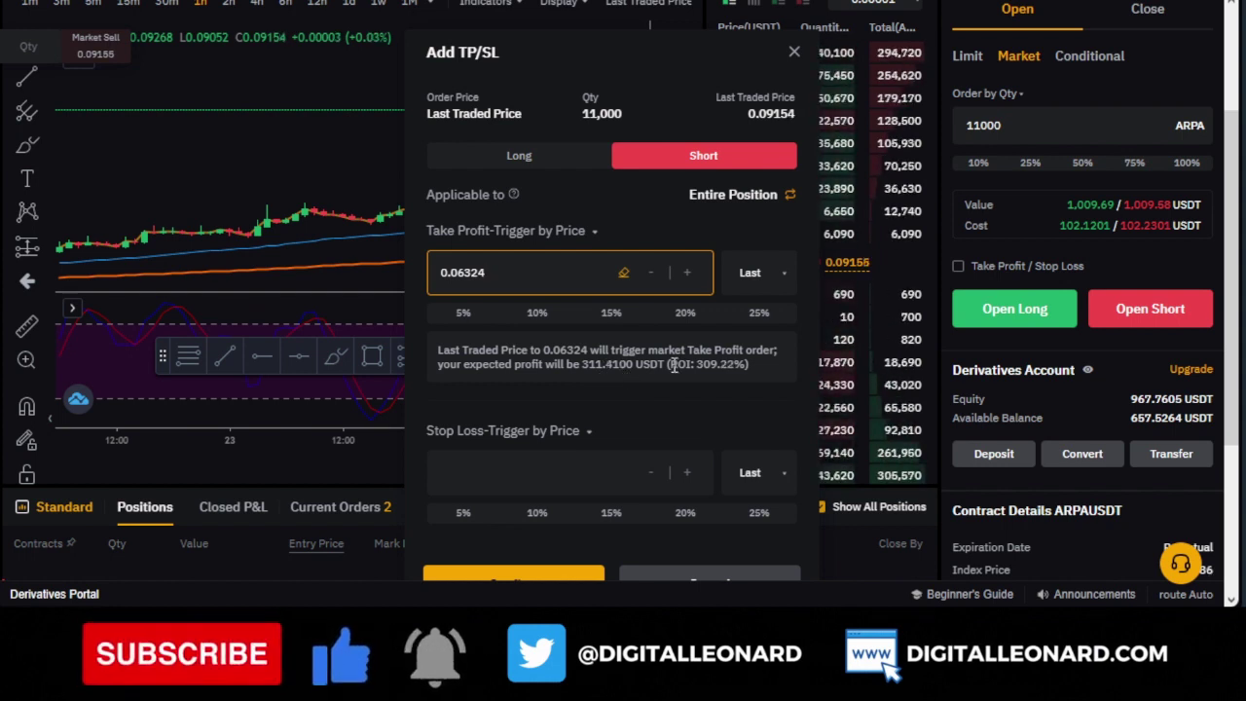
left_click(706, 363)
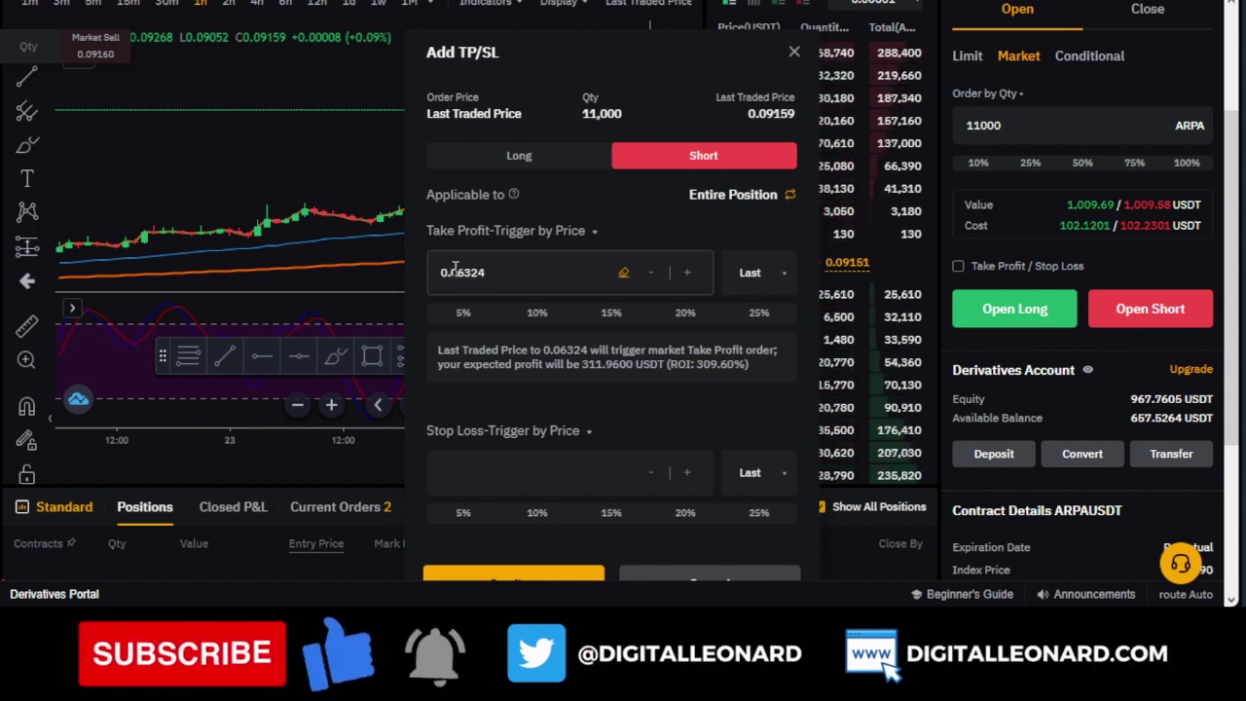
left_click_drag(463, 272, 489, 272)
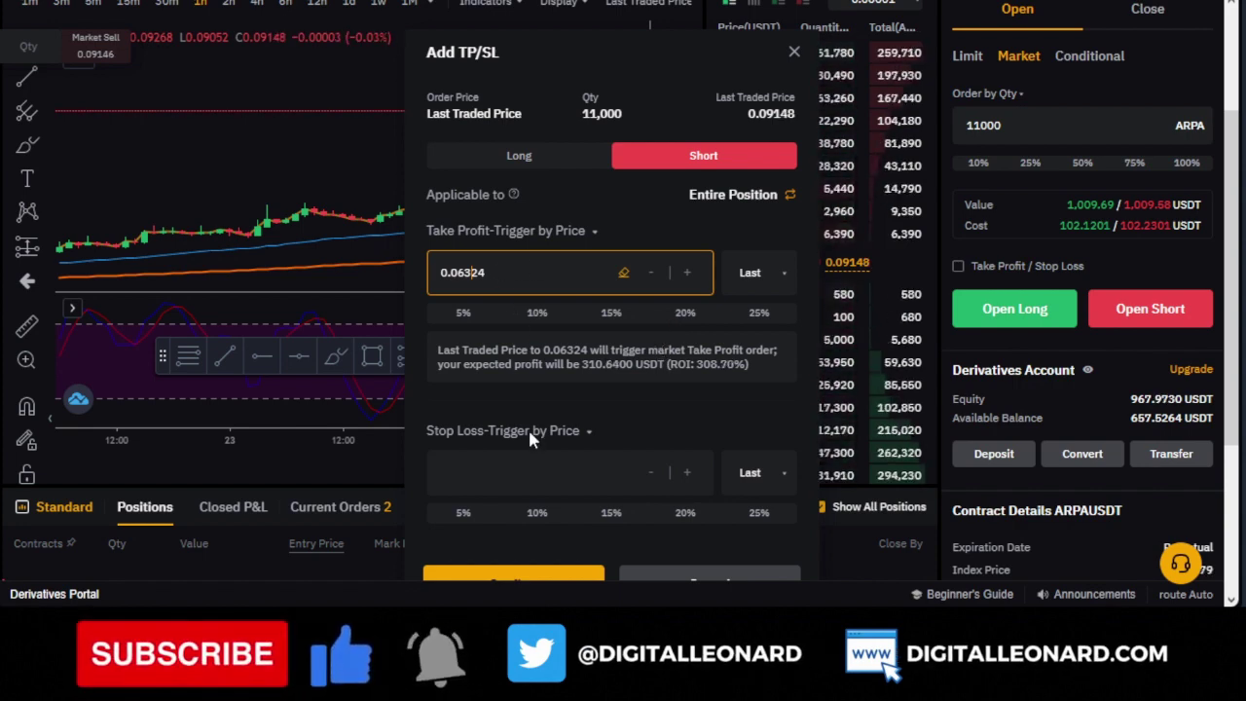
- Enter 0.11140 as the stop-loss trigger price, projecting about 219.45 USDT loss
scroll(526, 449, "down", 2)
left_click(506, 475)
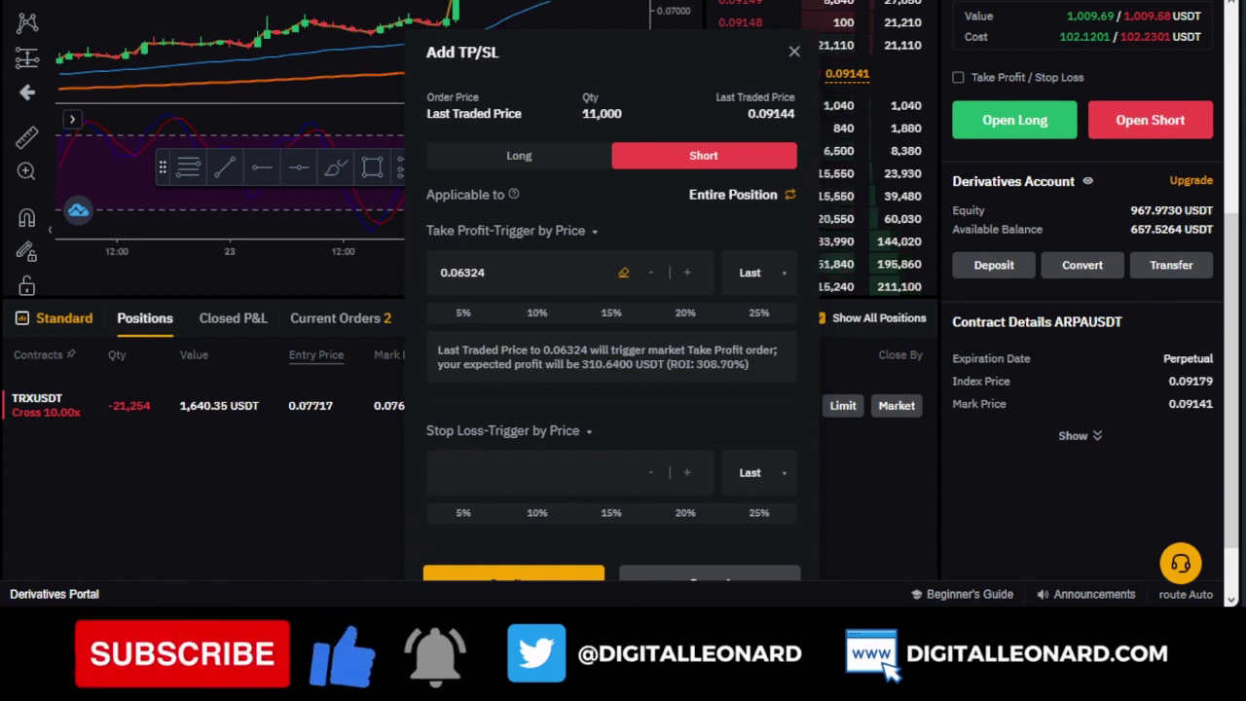
left_click(457, 471)
type("0")
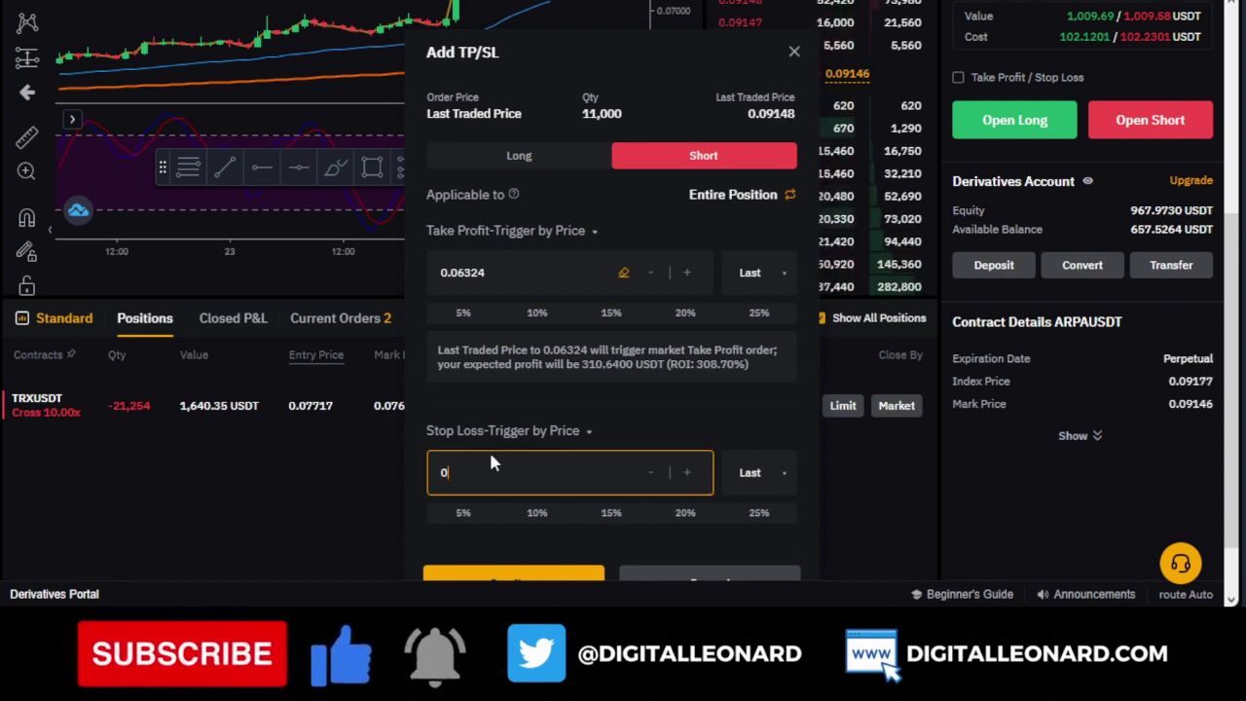
type(".11")
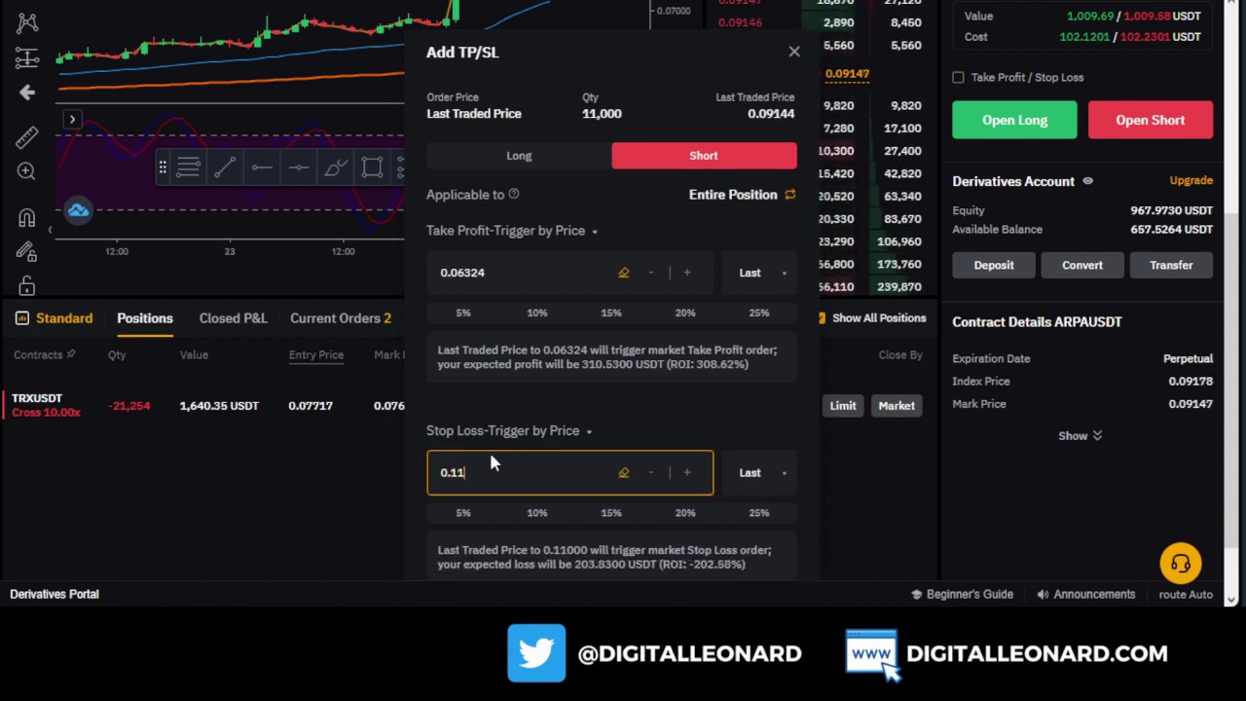
type("140")
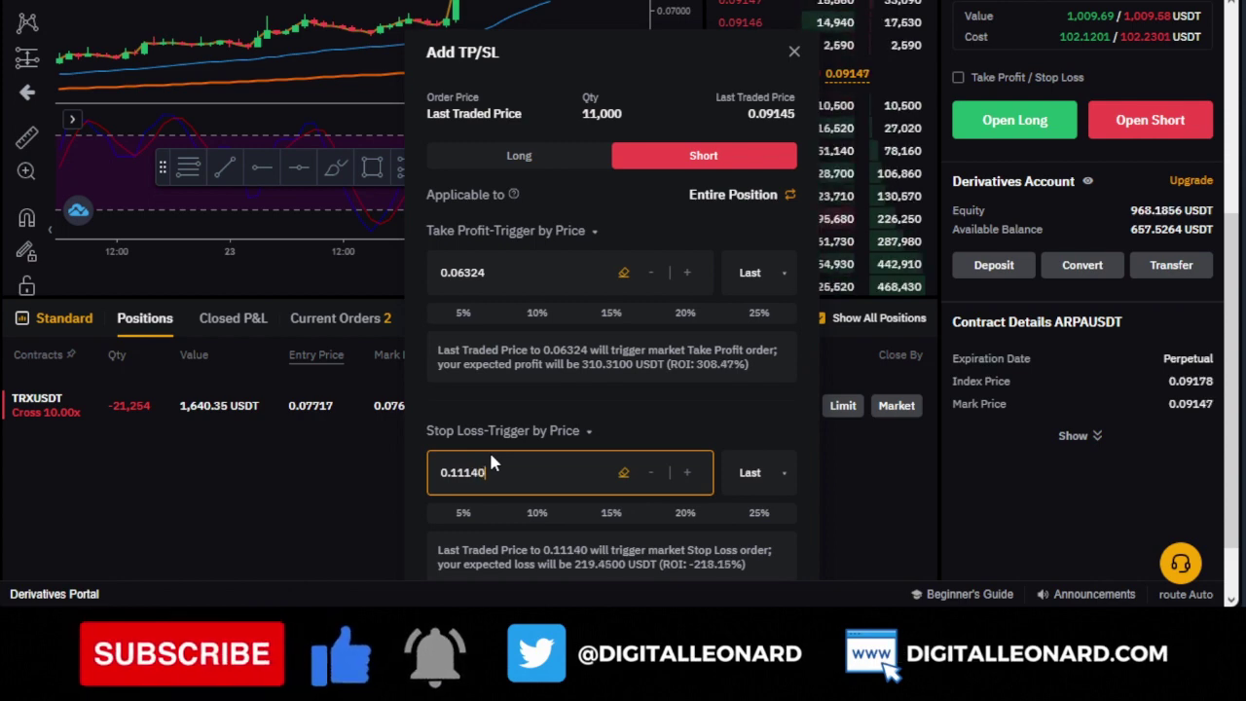
scroll(664, 429, "down", 1)
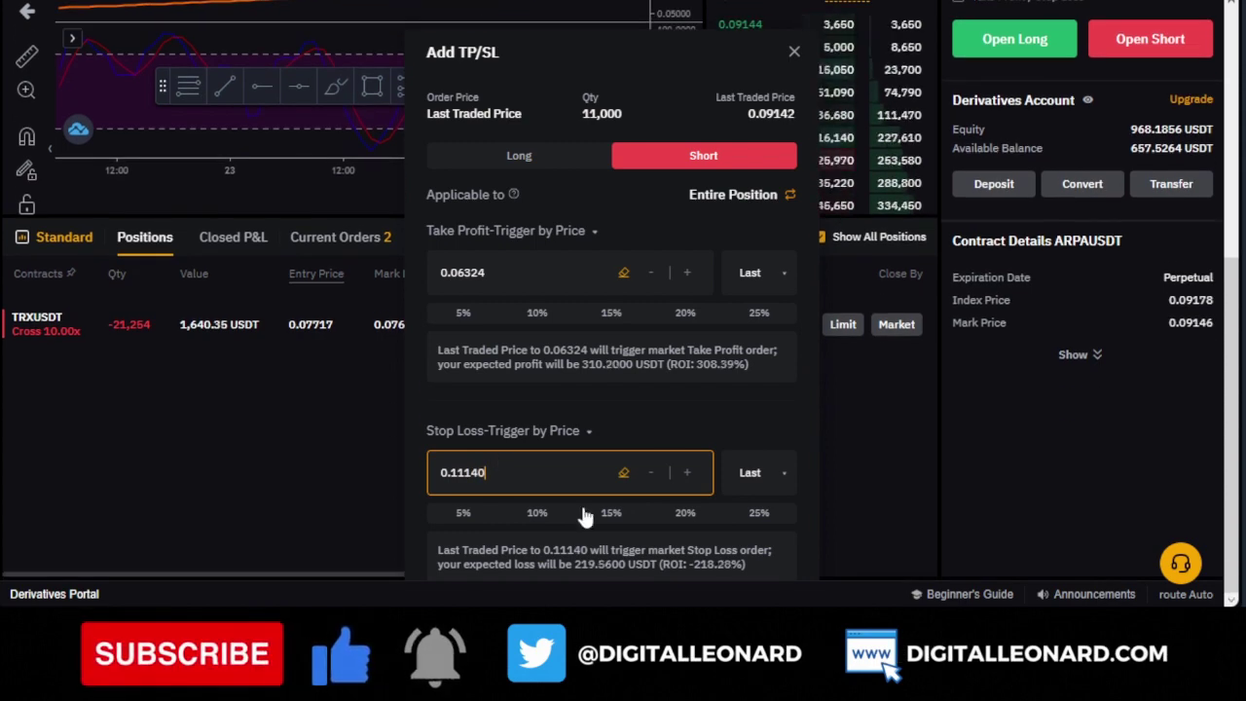
scroll(584, 516, "up", 3)
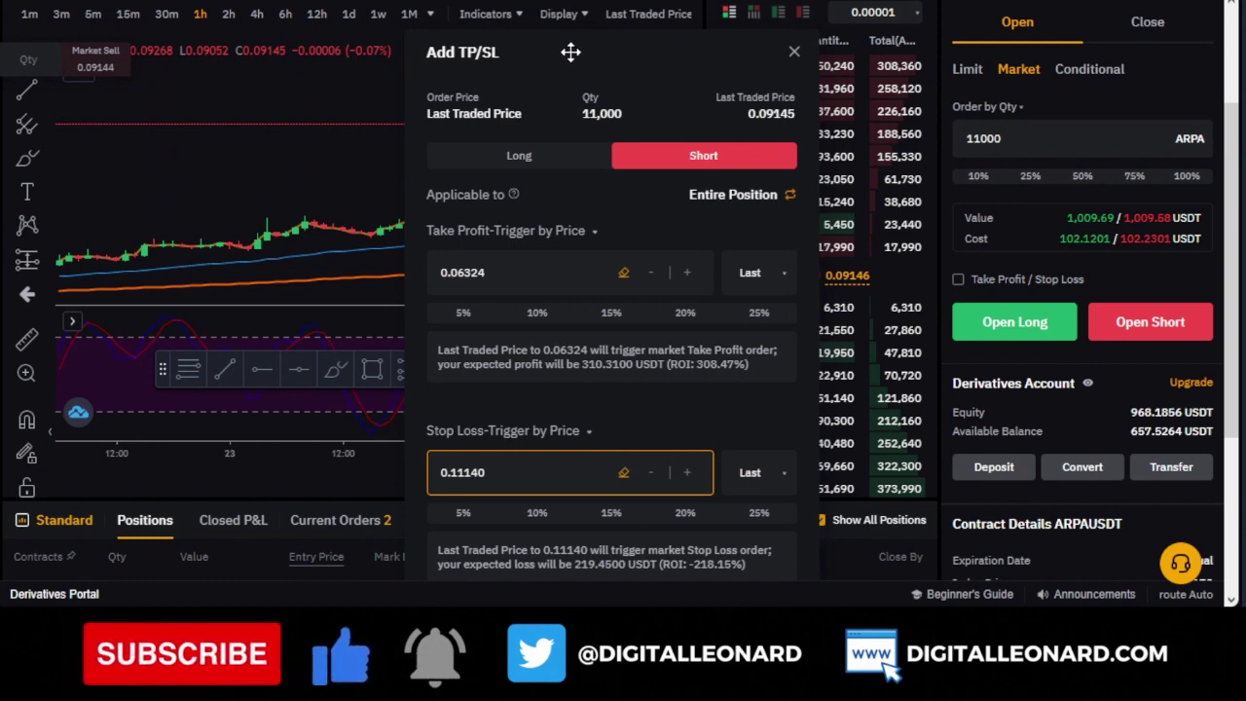
mouse_move(570, 51)
left_mouse_down()
mouse_move(567, 72)
mouse_move(562, 31)
left_mouse_up()
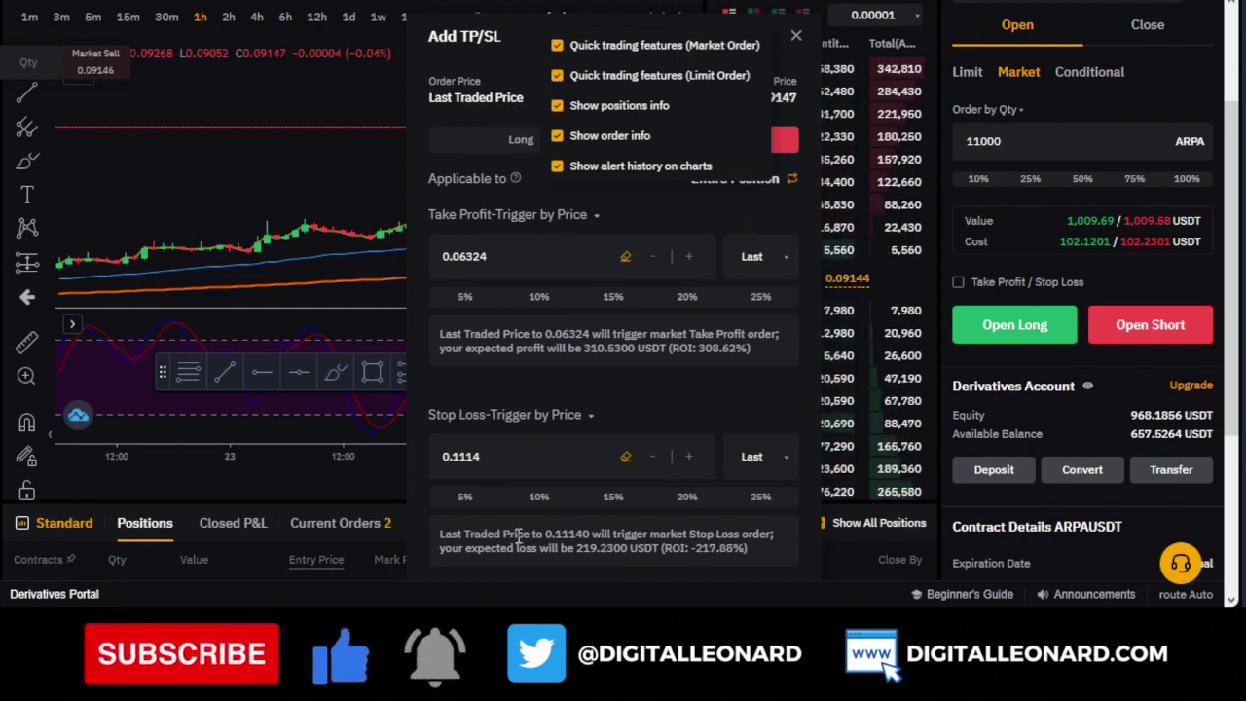
left_click_drag(516, 27, 484, 28)
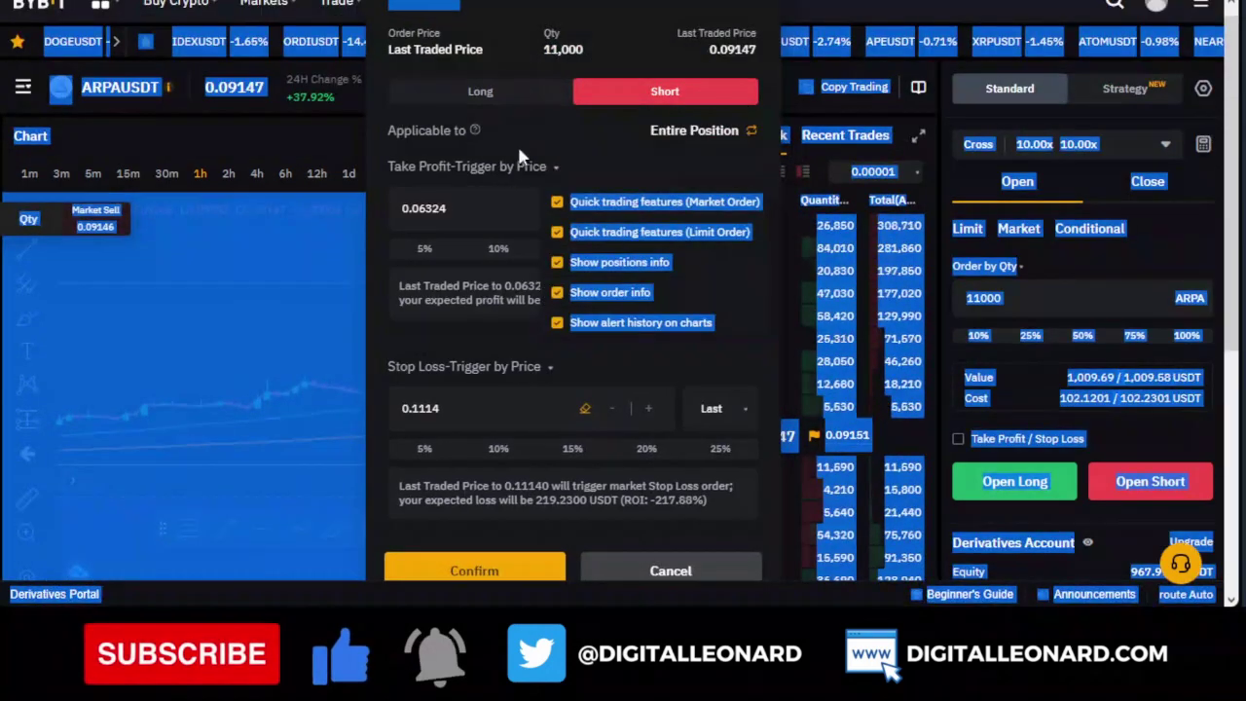
left_click(614, 12)
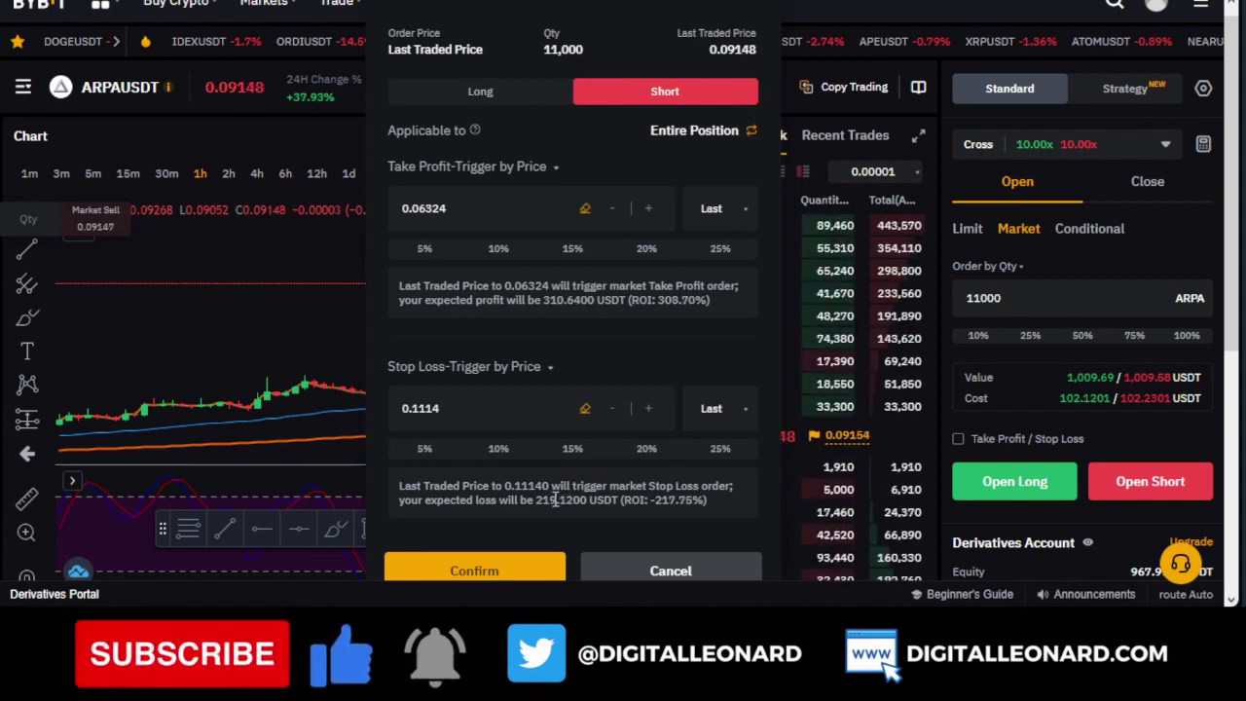
left_click_drag(543, 499, 561, 499)
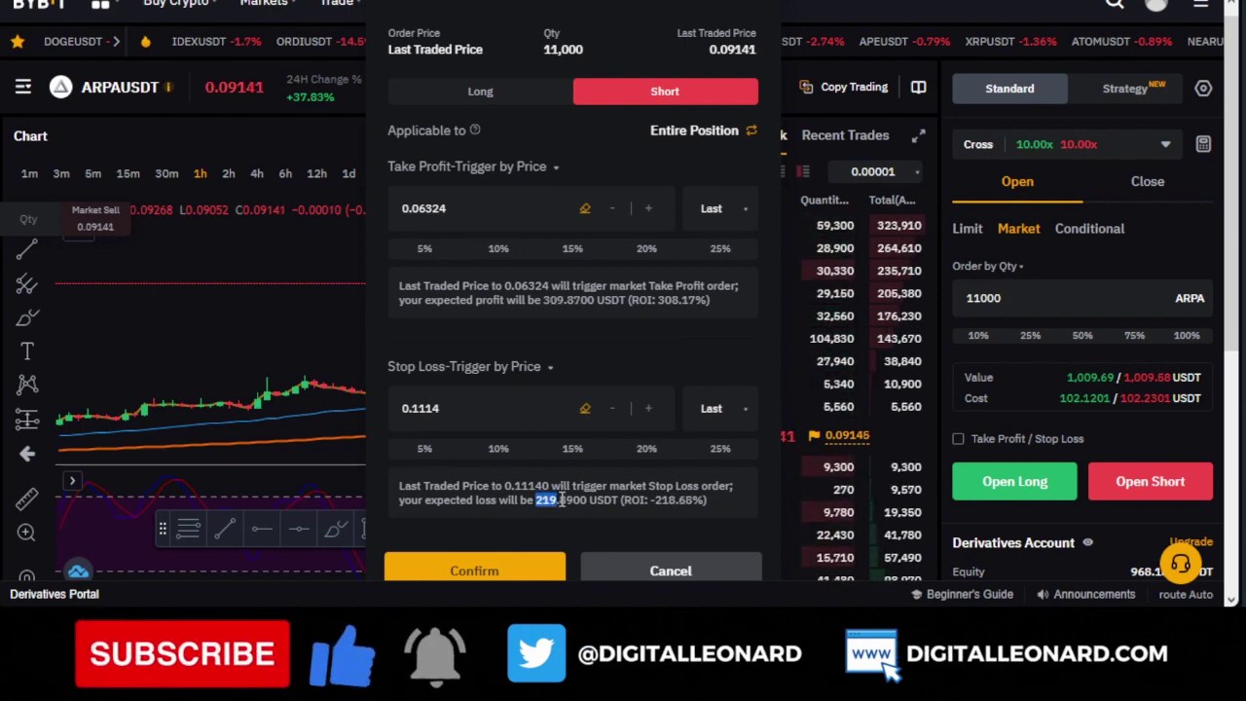
left_click(548, 499)
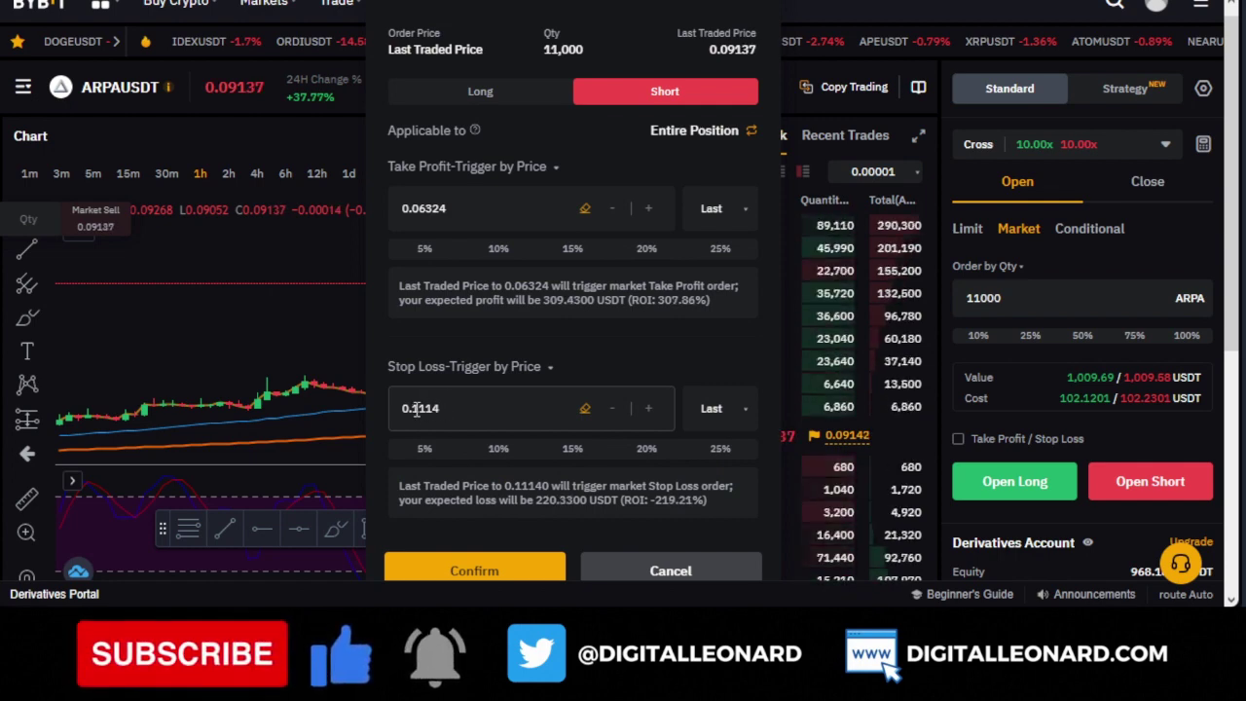
left_click_drag(411, 408, 442, 408)
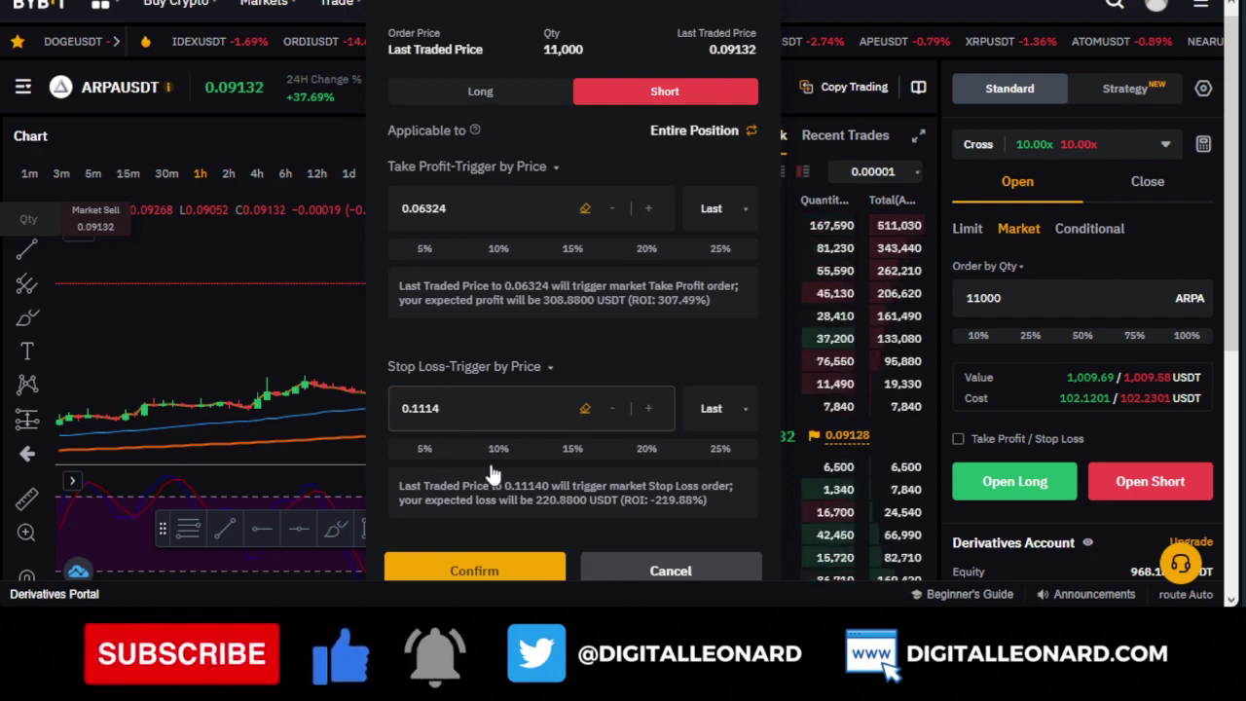
left_click(421, 408)
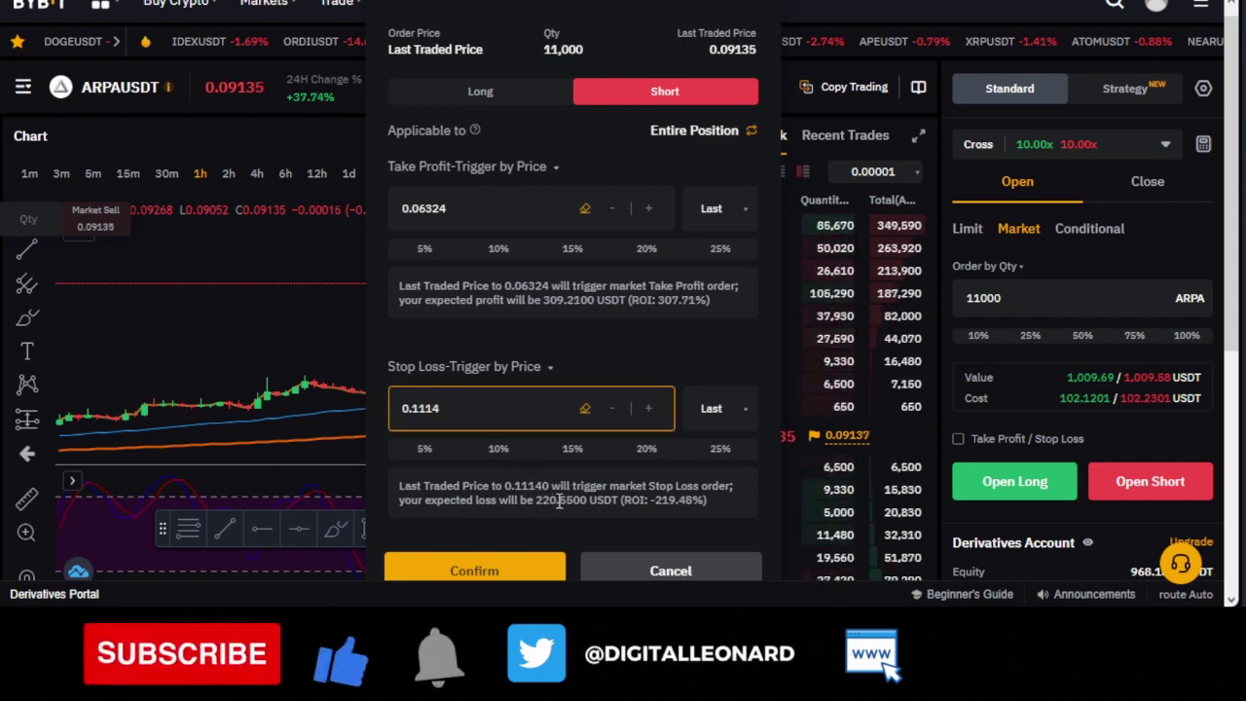
left_click(506, 345)
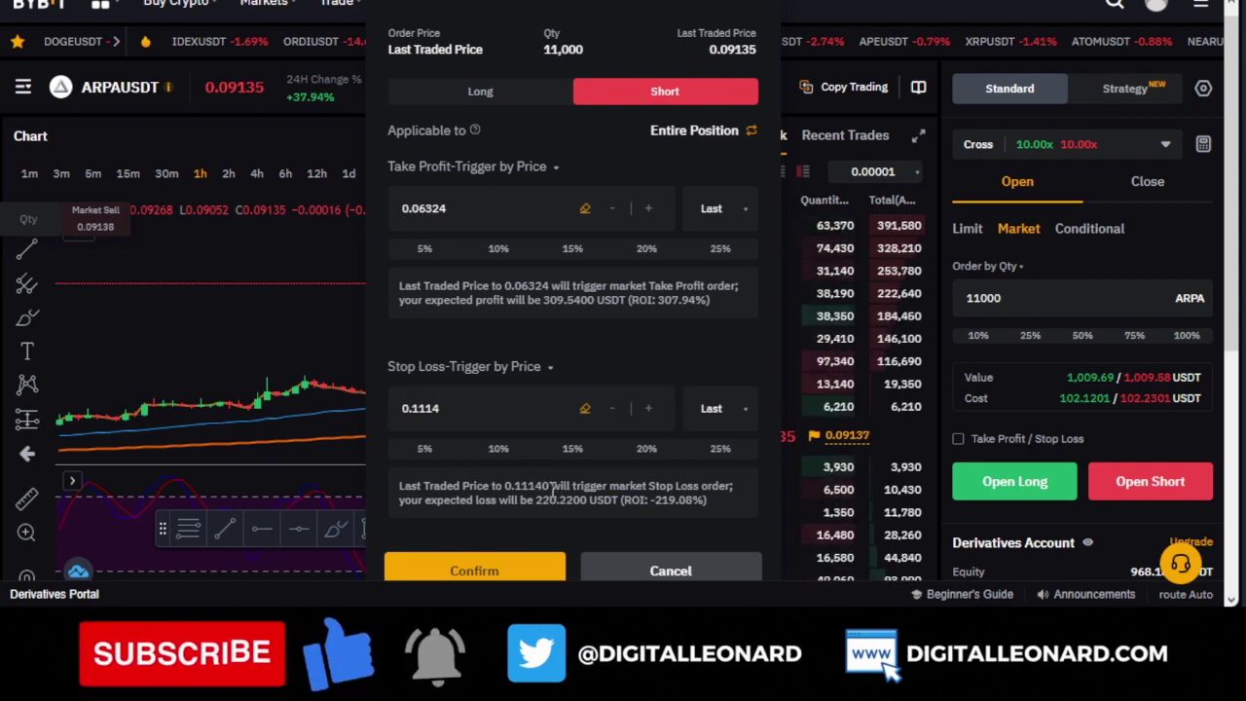
left_click(429, 210)
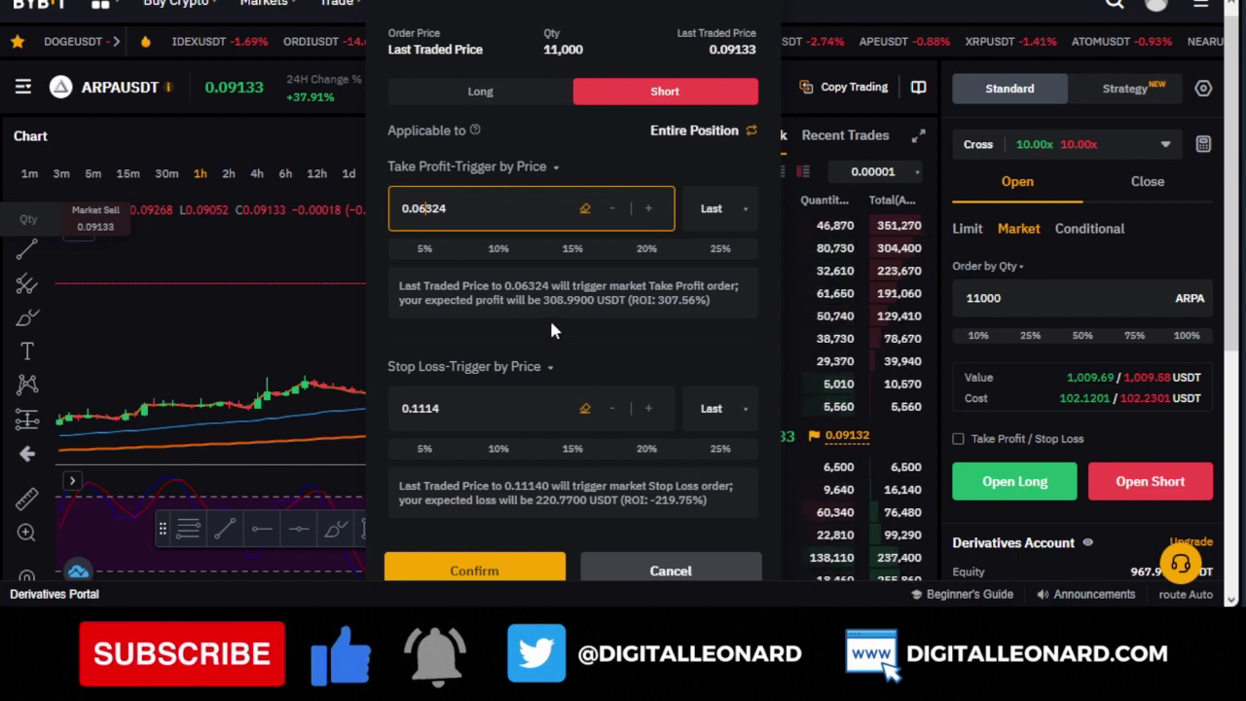
- Confirm the 0.06324 / 0.11140 TP/SL for the entire 11000-ARPA short position
left_click(492, 571)
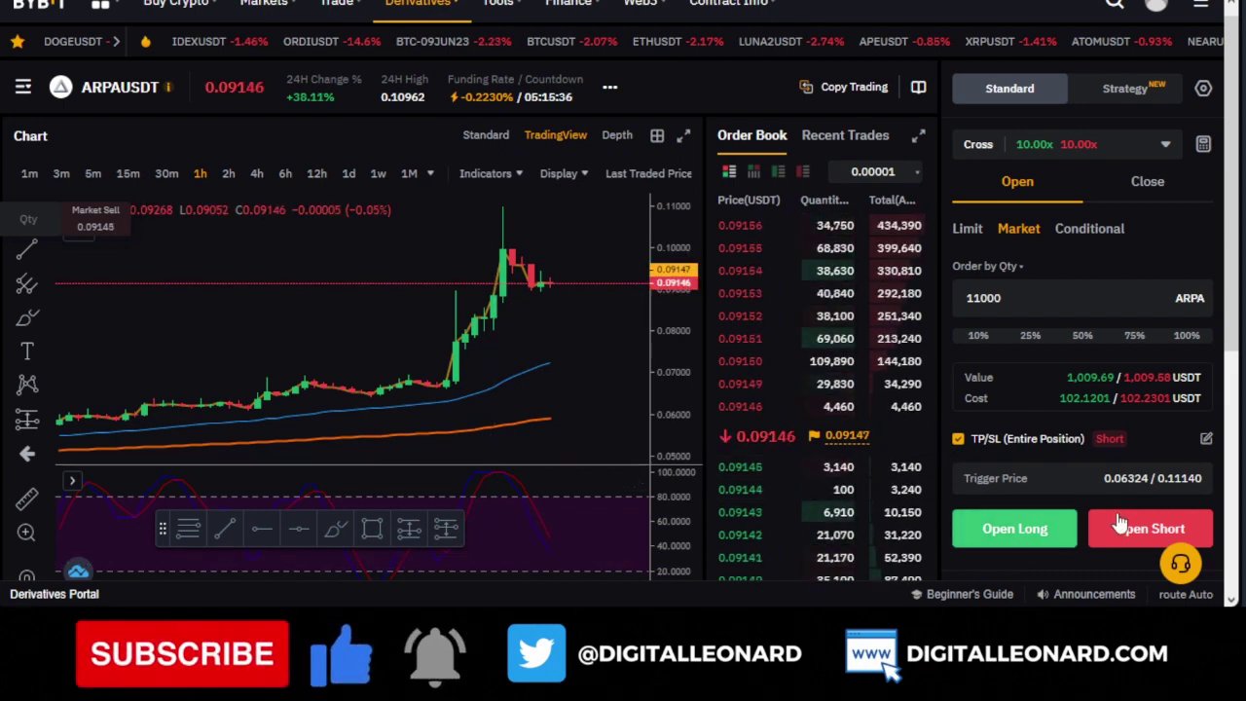
scroll(1127, 540, "down", 1)
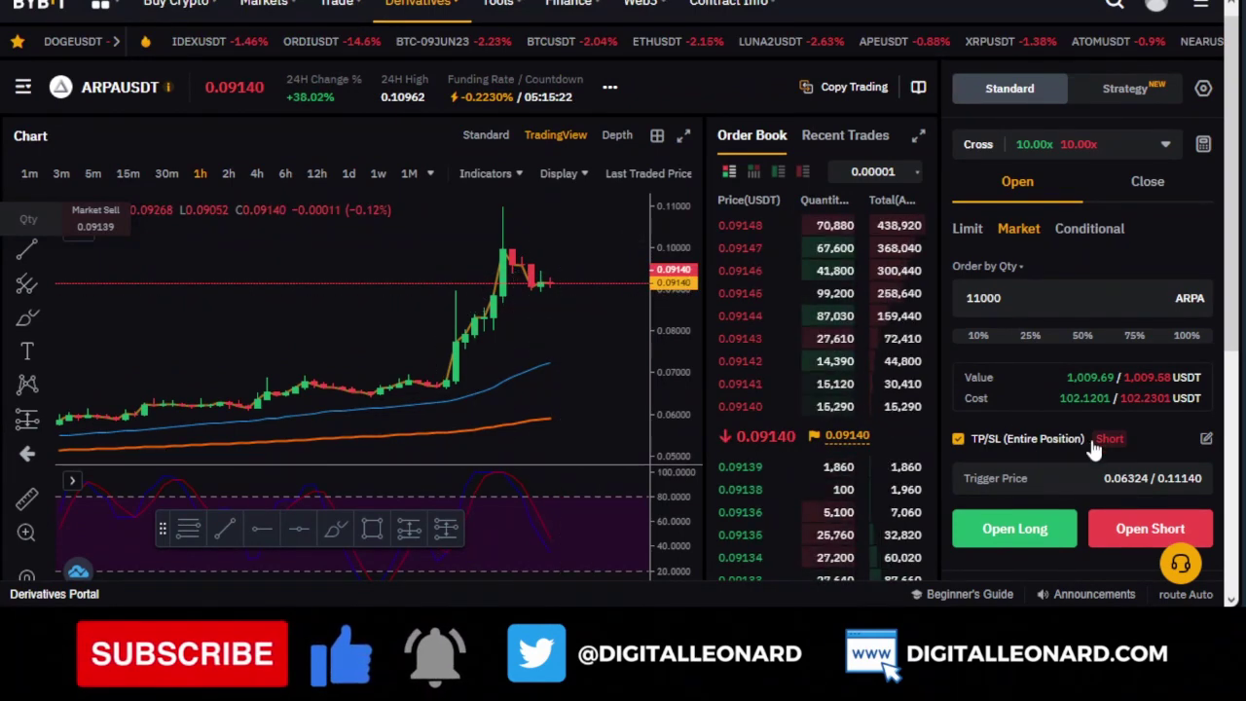
scroll(1098, 468, "down", 2)
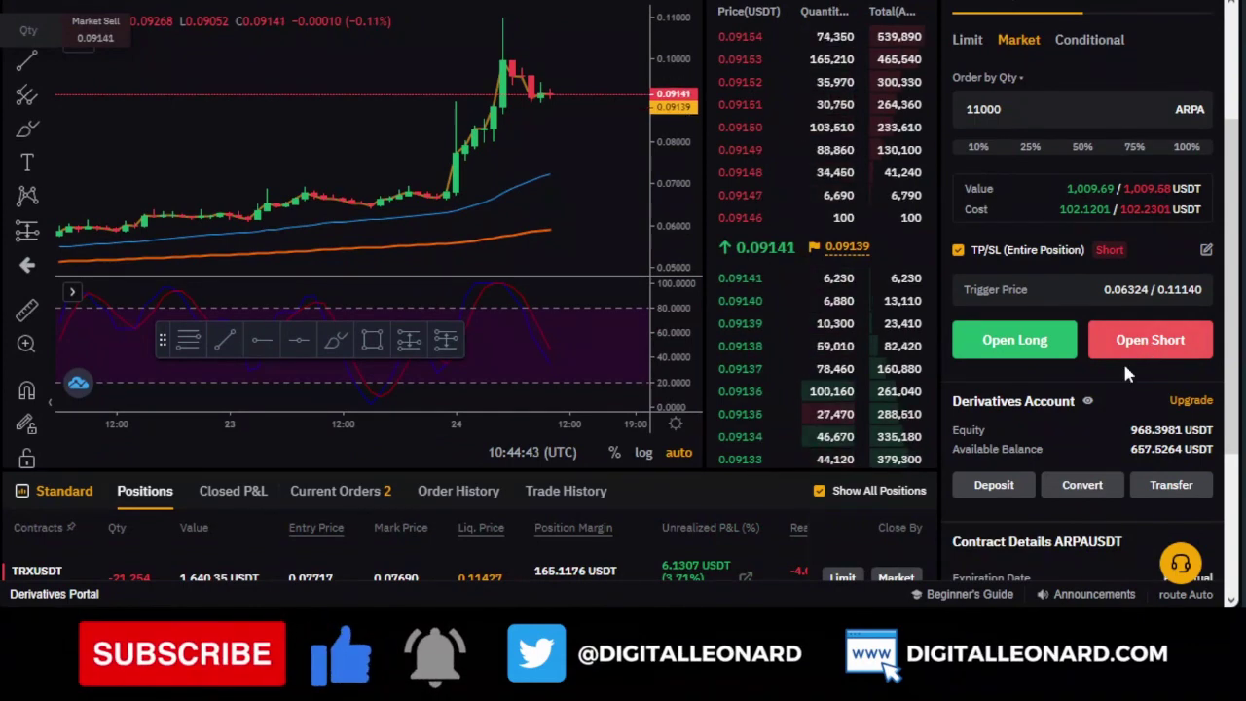
scroll(1122, 361, "up", 2)
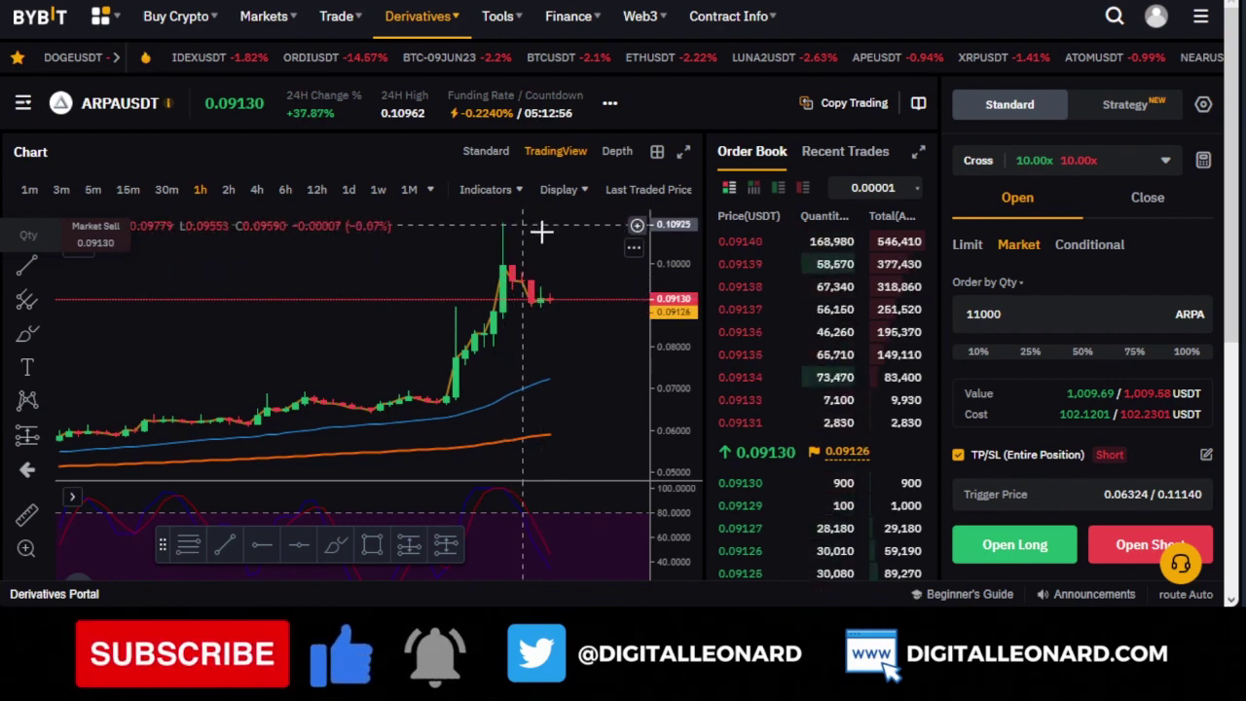
left_click_drag(673, 332, 673, 343)
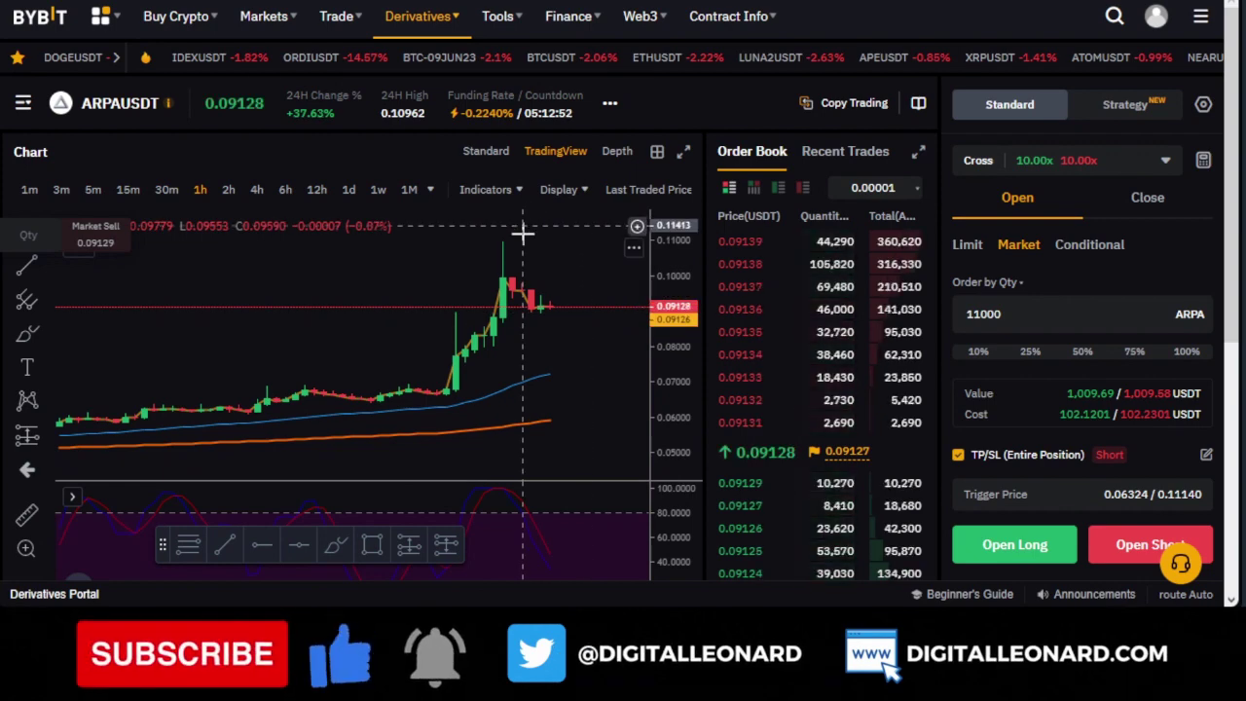